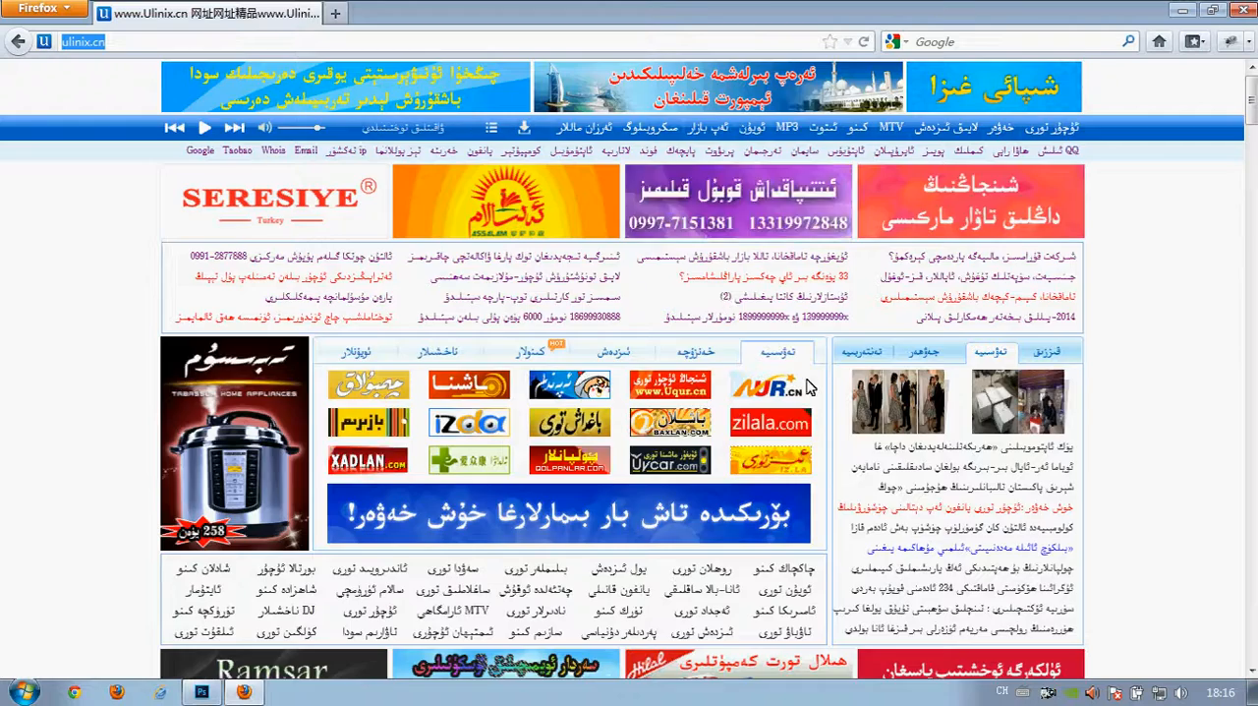
- Save the yellow IZ.LA banner image from the ulinix.cn page to the desktop as 3453_2218.gif
scroll(717, 300, down, 5)
scroll(944, 393, up, 5)
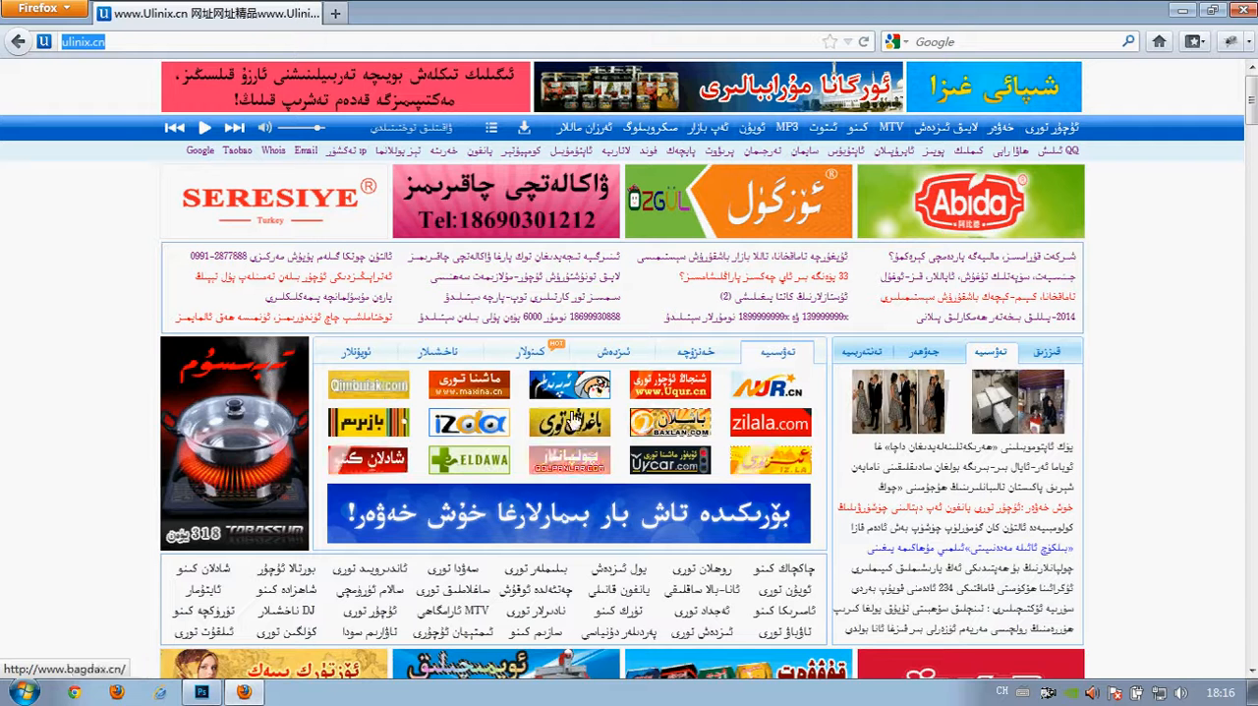
right_click(752, 458)
click(821, 270)
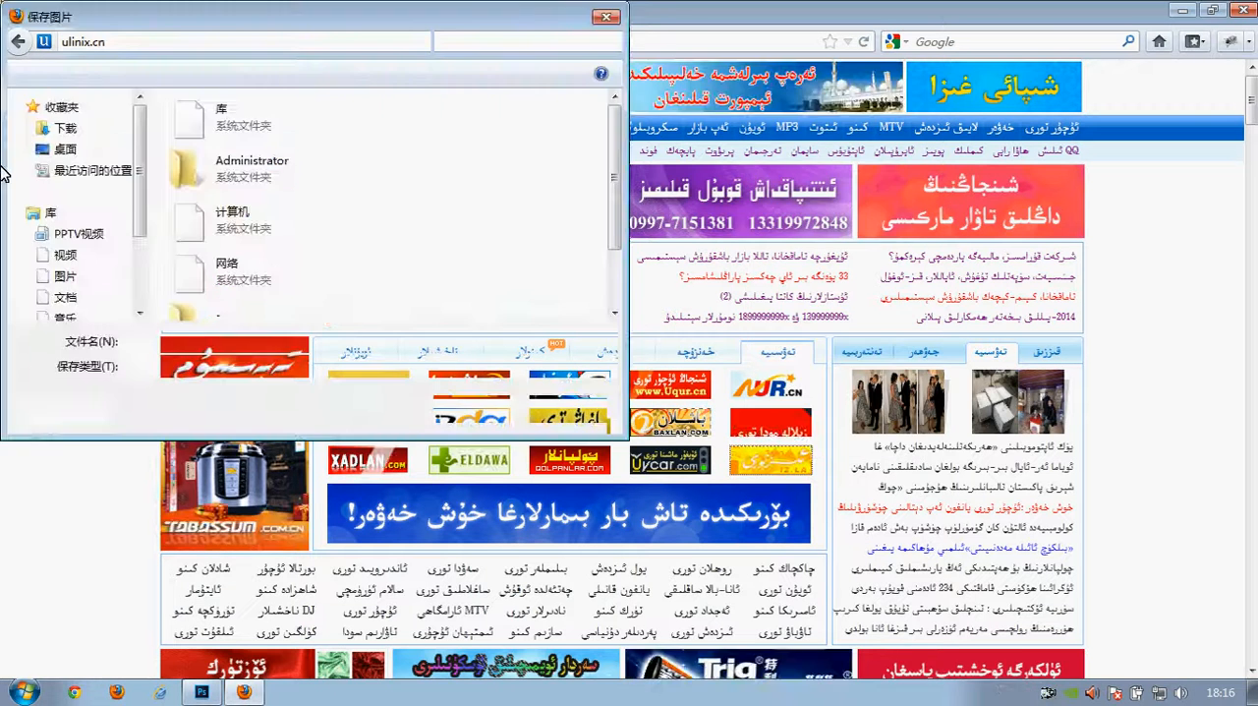
click(473, 406)
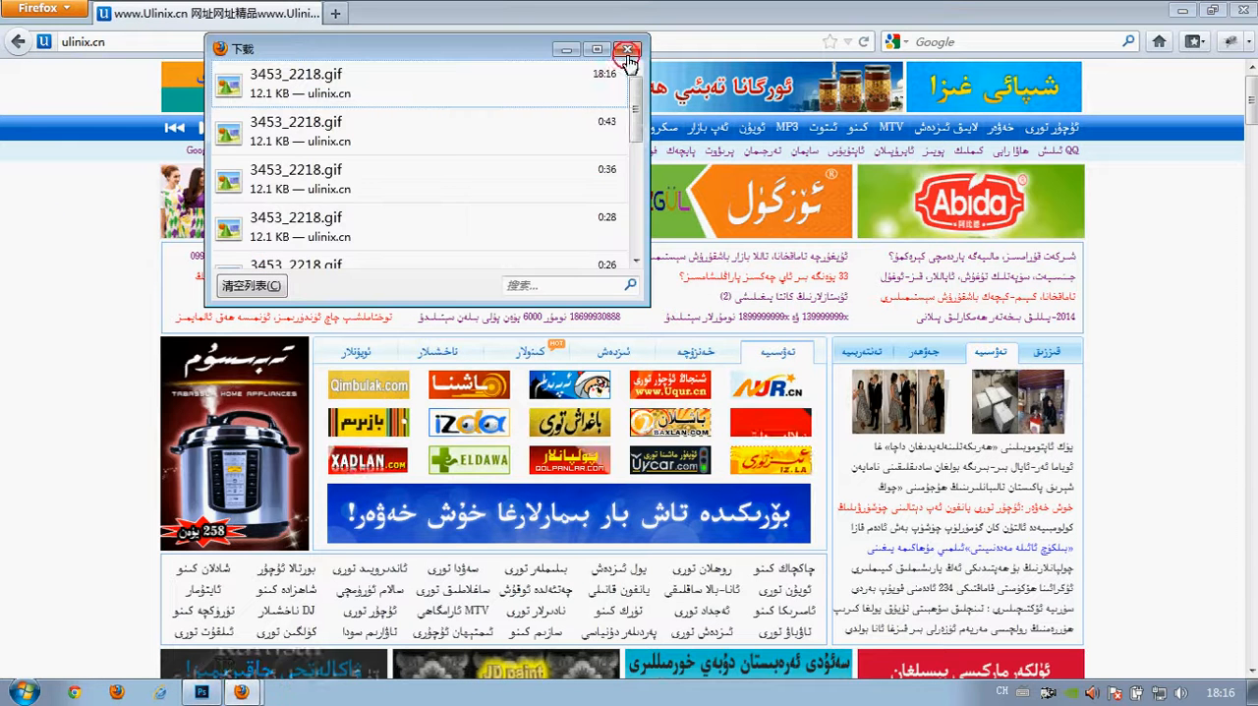
click(627, 48)
- Close the browser, preview the saved 3453_2218.gif from the desktop, and close the preview
click(1252, 8)
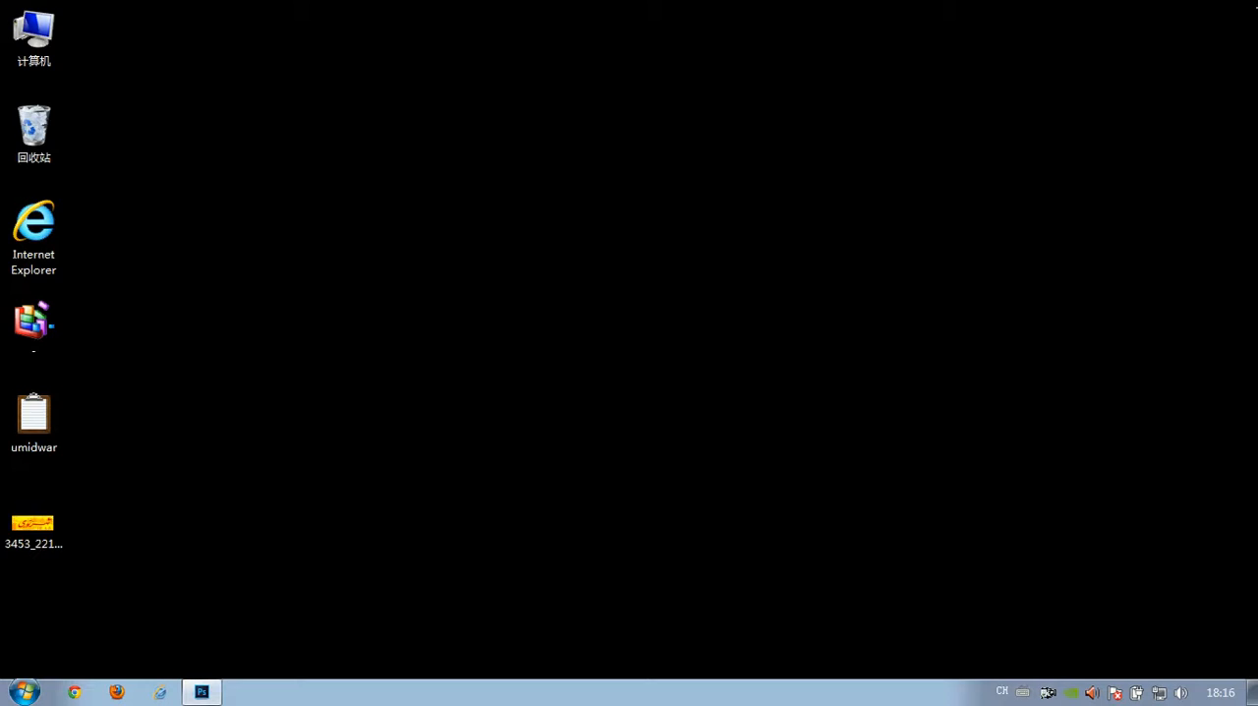
double_click(47, 523)
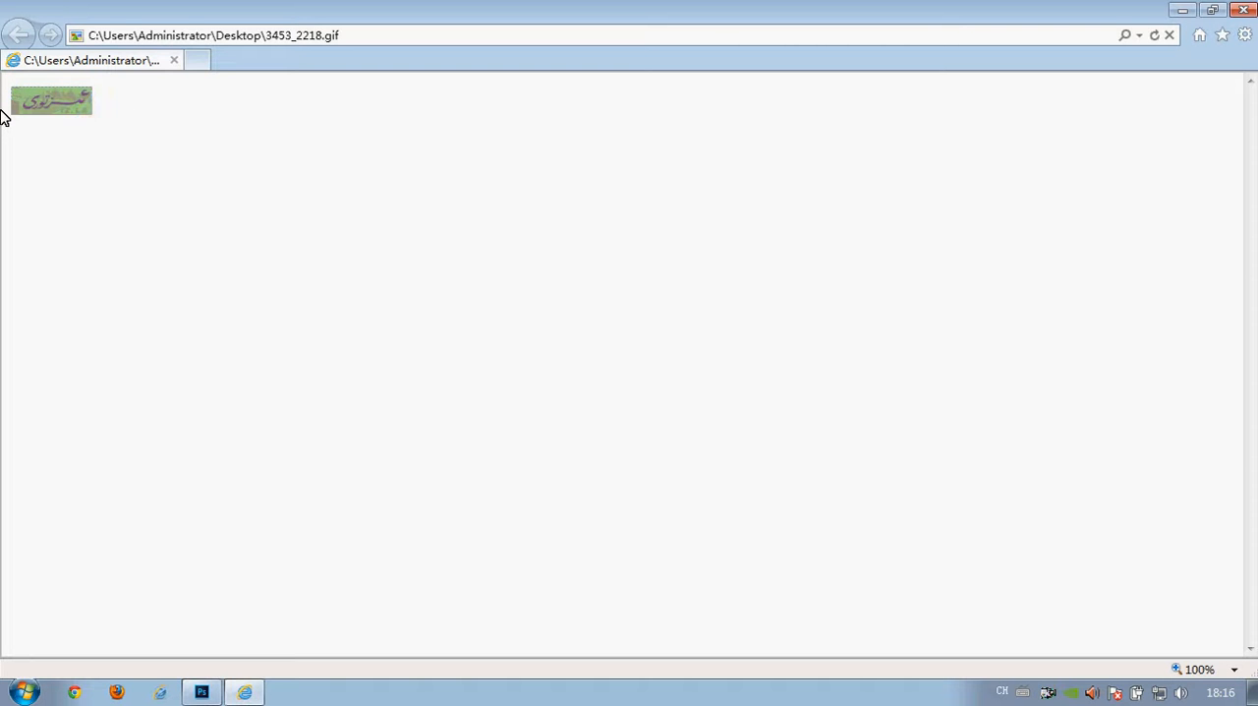
click(1243, 10)
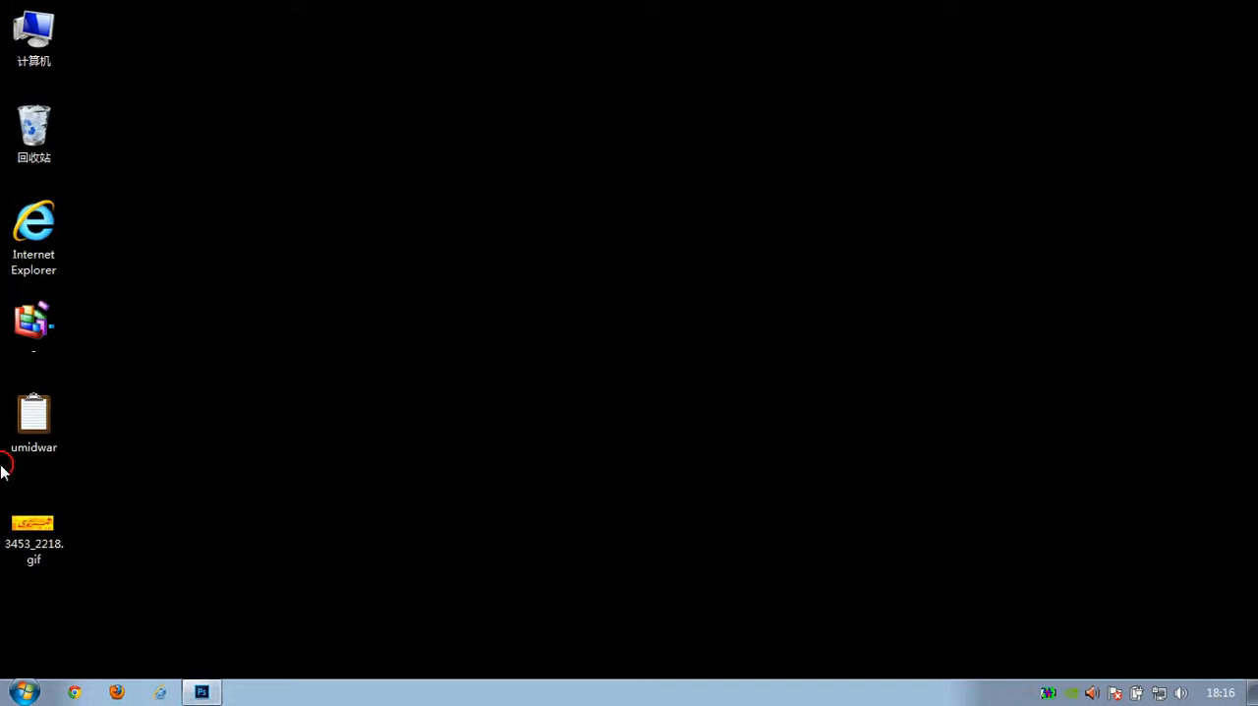
- Switch to Photoshop and open 3453_2218.gif from the desktop
click(198, 686)
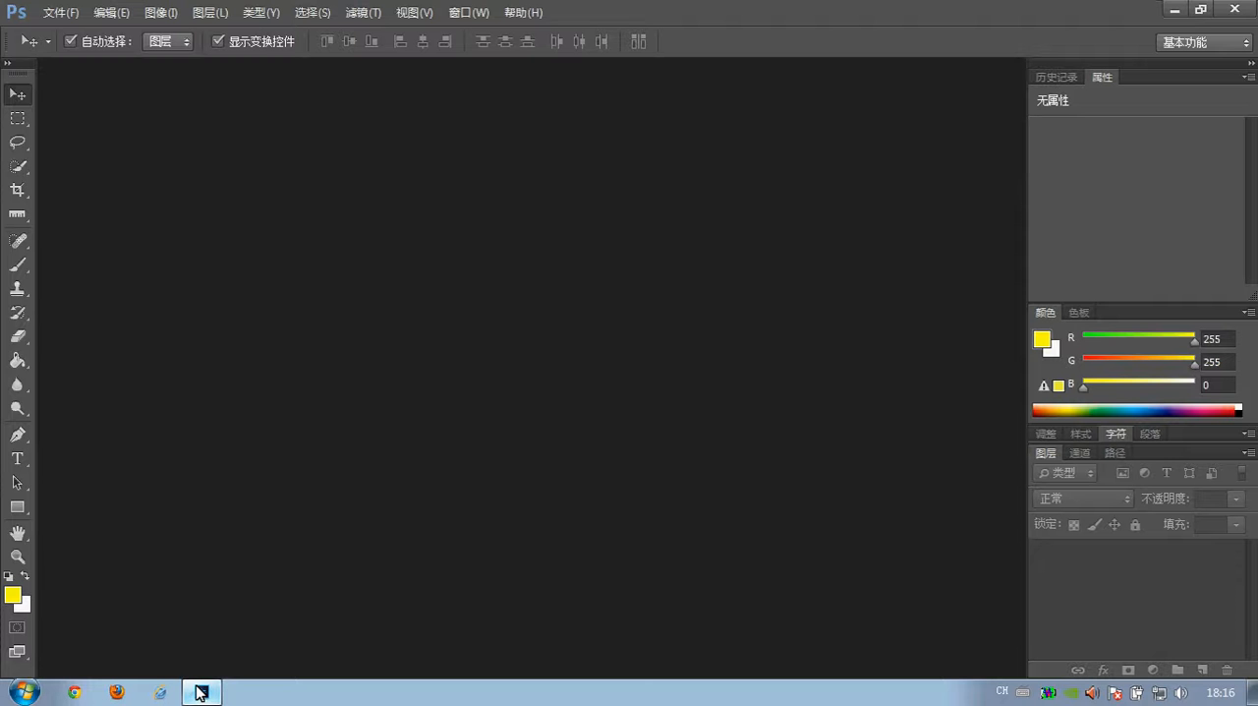
click(76, 12)
click(83, 56)
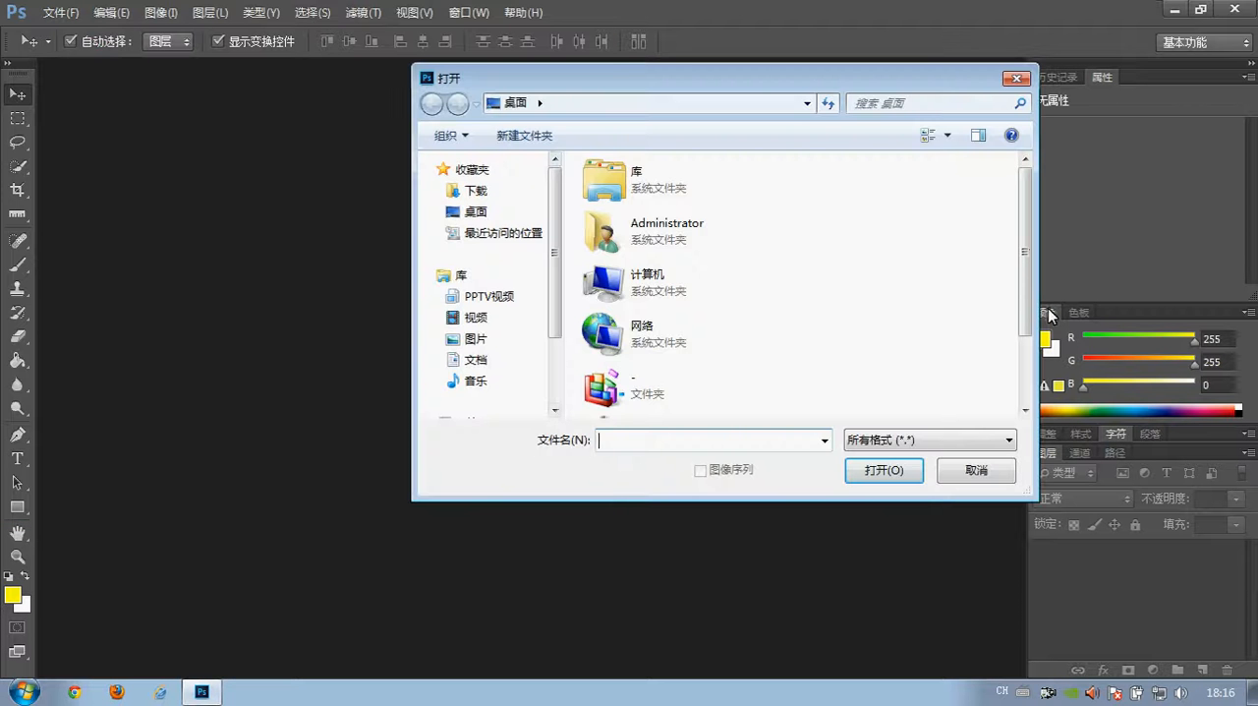
scroll(1035, 248, down, 3)
double_click(694, 393)
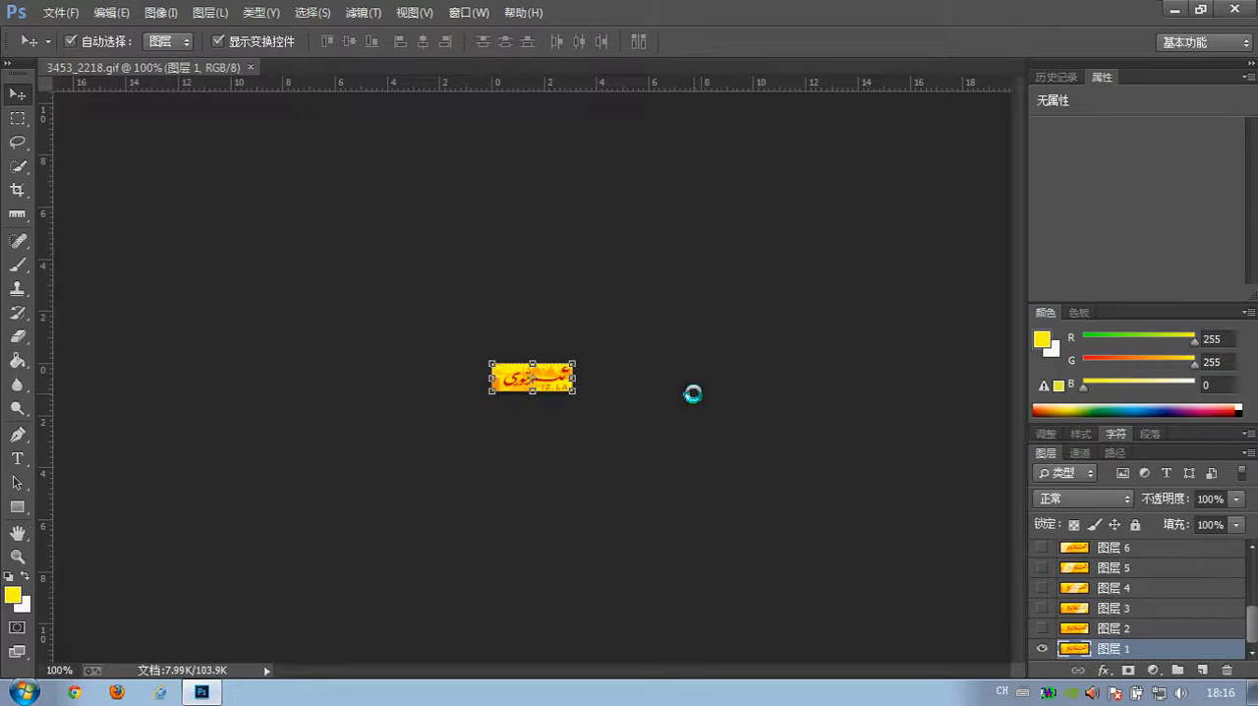
- Display the animation timeline for the opened banner GIF
click(17, 556)
alt+click(598, 360)
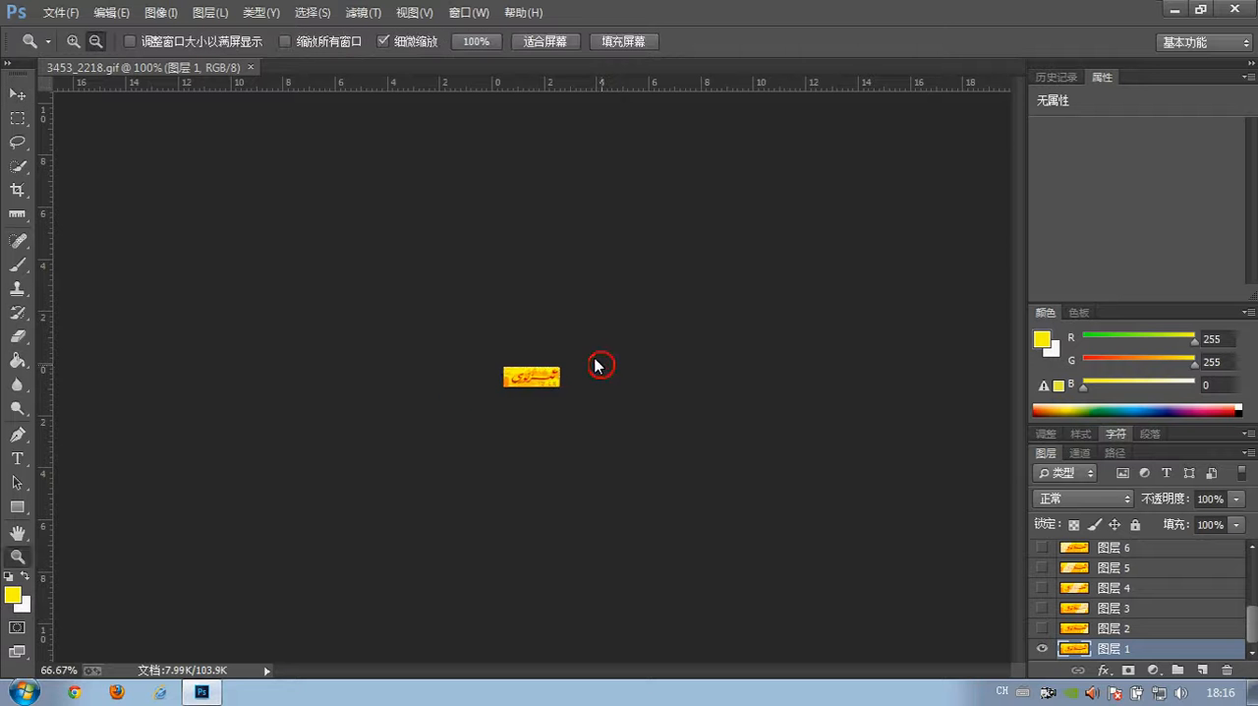
click(74, 41)
click(572, 368)
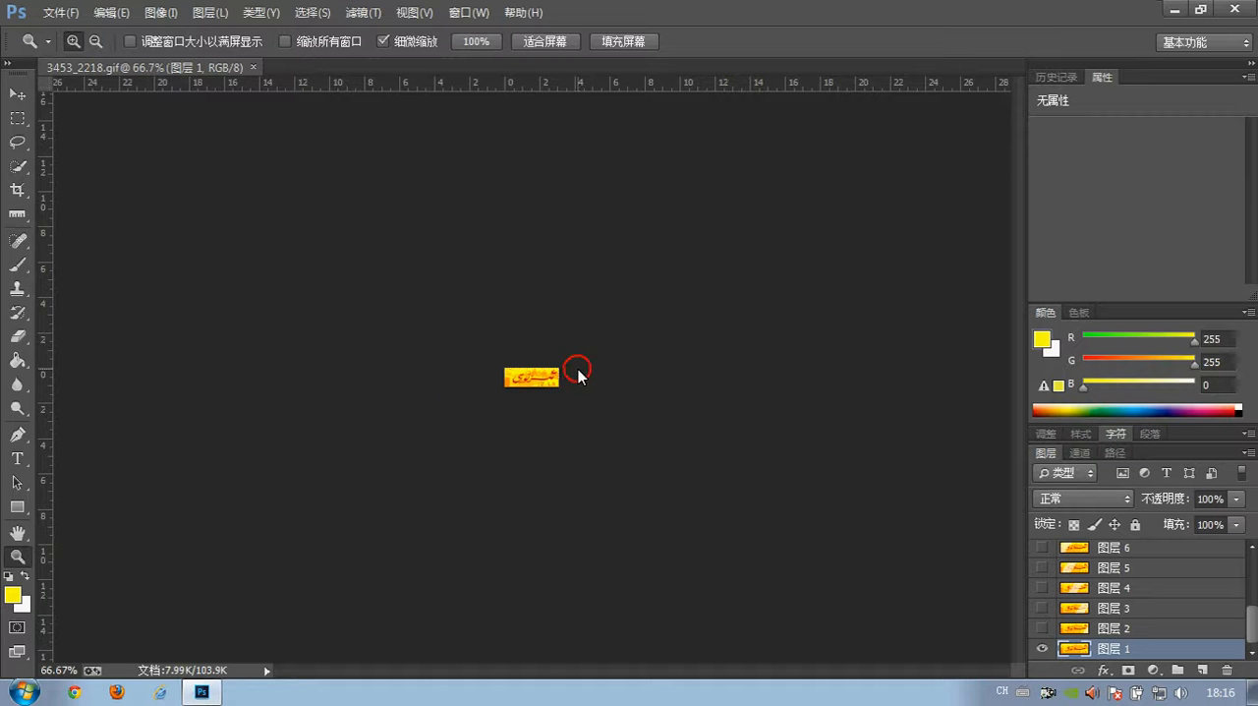
drag(572, 369, 563, 369)
click(18, 93)
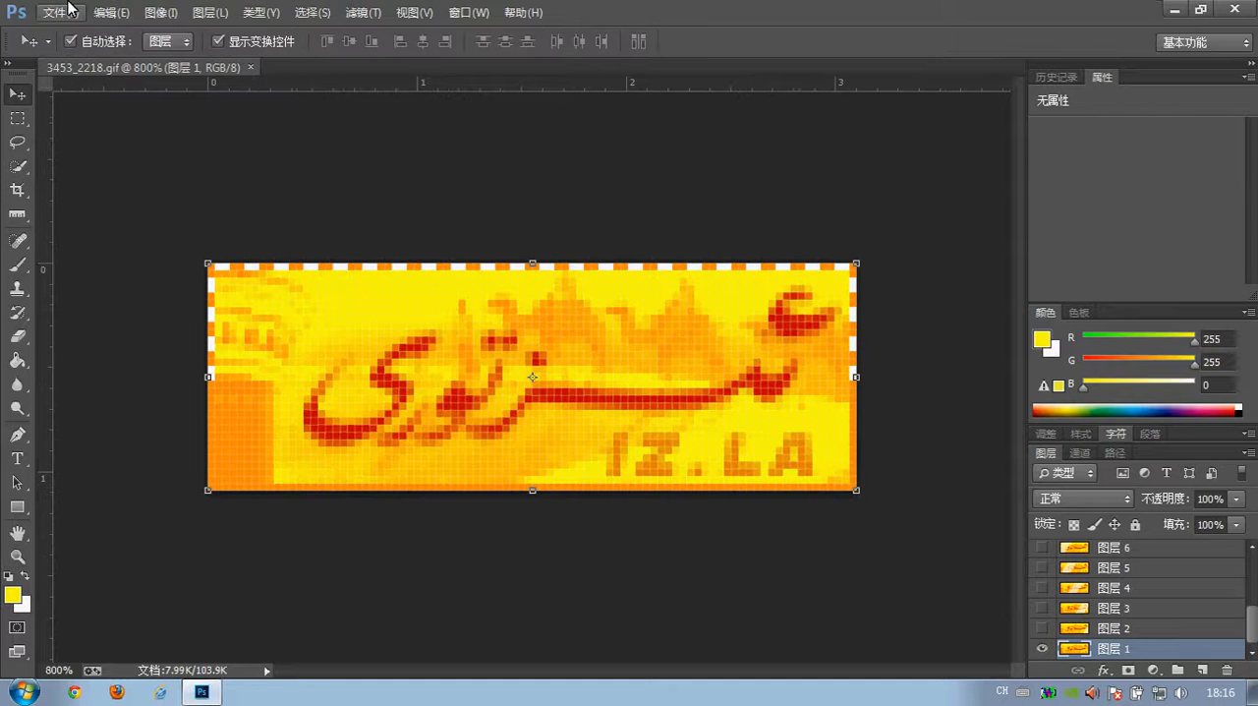
click(468, 13)
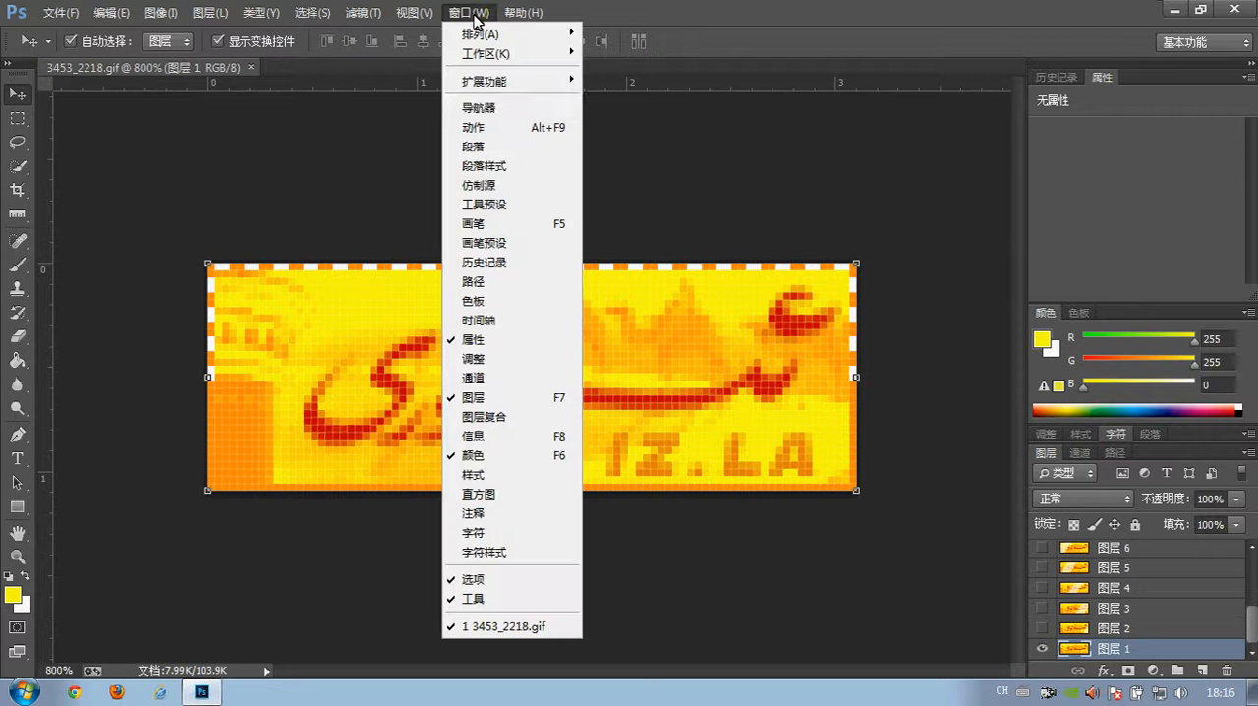
click(480, 321)
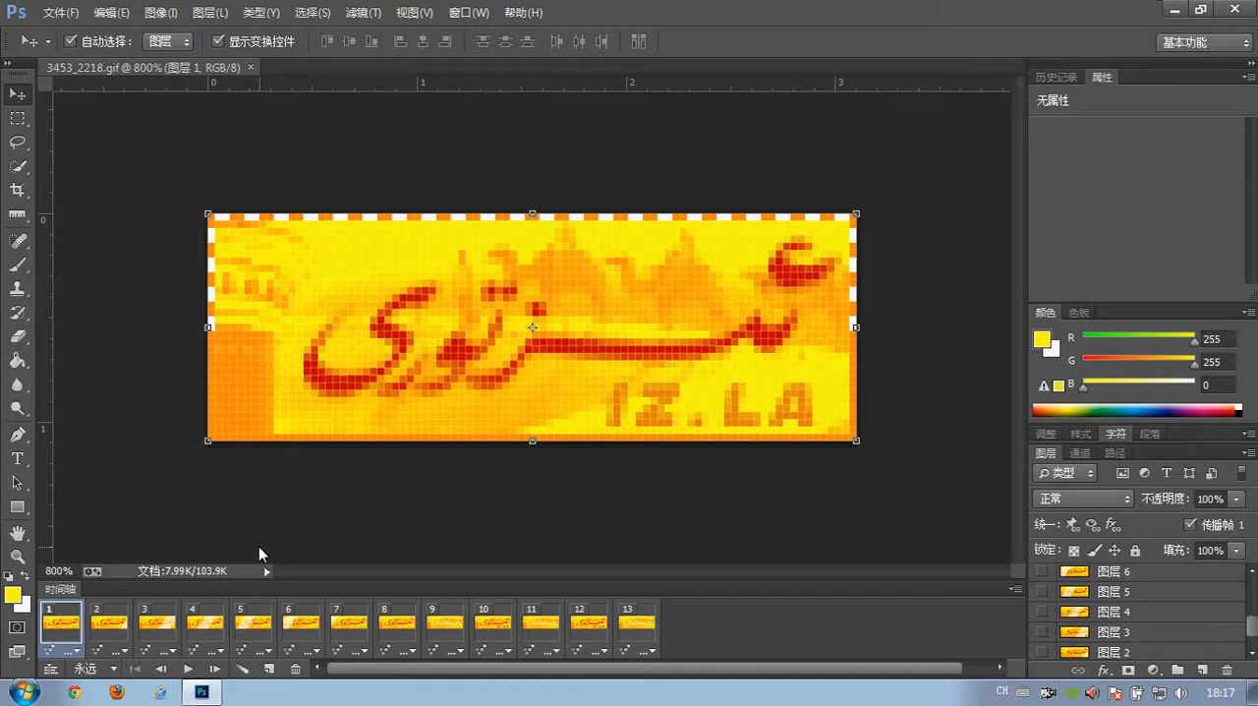
- Examine how the banner artwork changes across the individual animation frames in the timeline
click(157, 629)
click(204, 629)
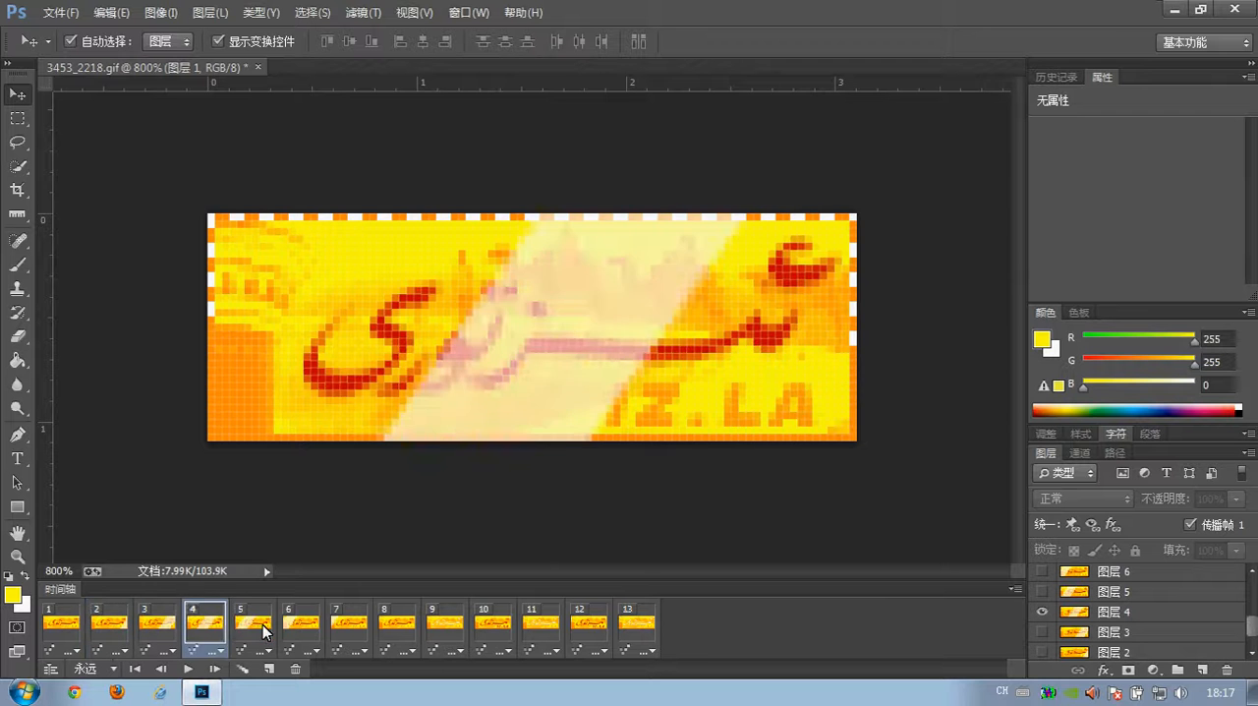
click(294, 631)
click(349, 631)
click(397, 630)
click(445, 631)
click(492, 631)
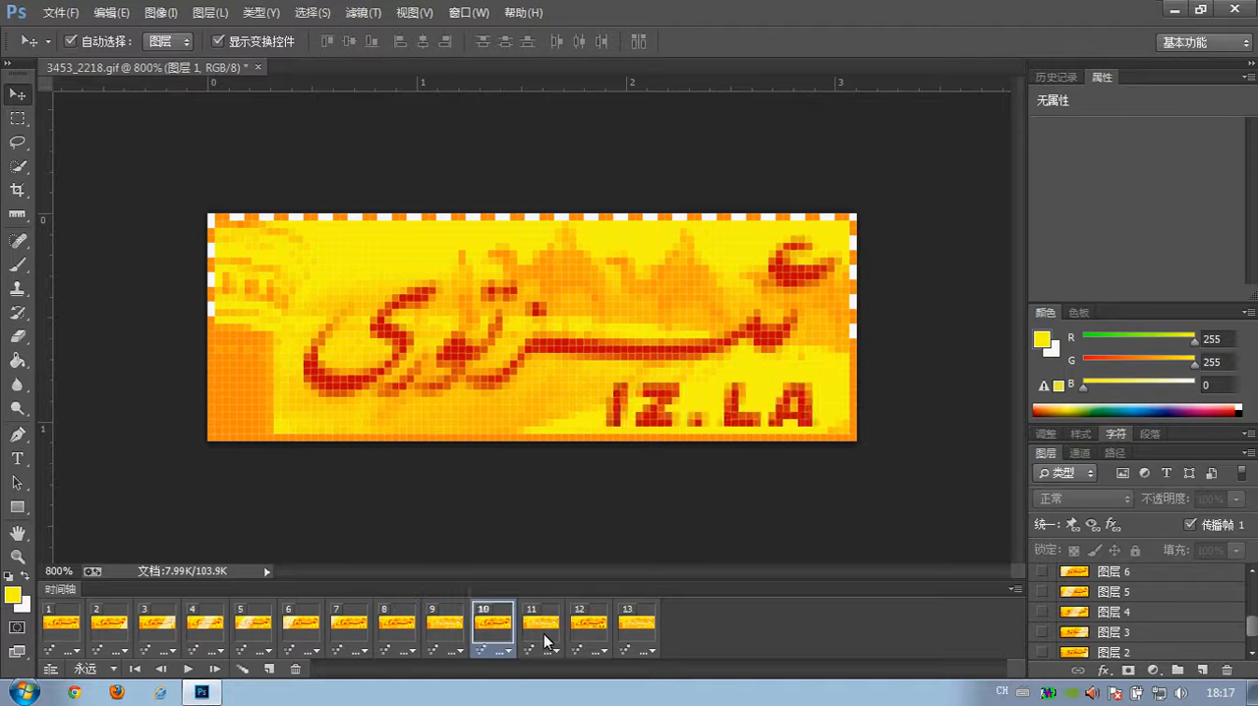
click(545, 635)
click(592, 635)
click(642, 634)
click(585, 635)
click(526, 632)
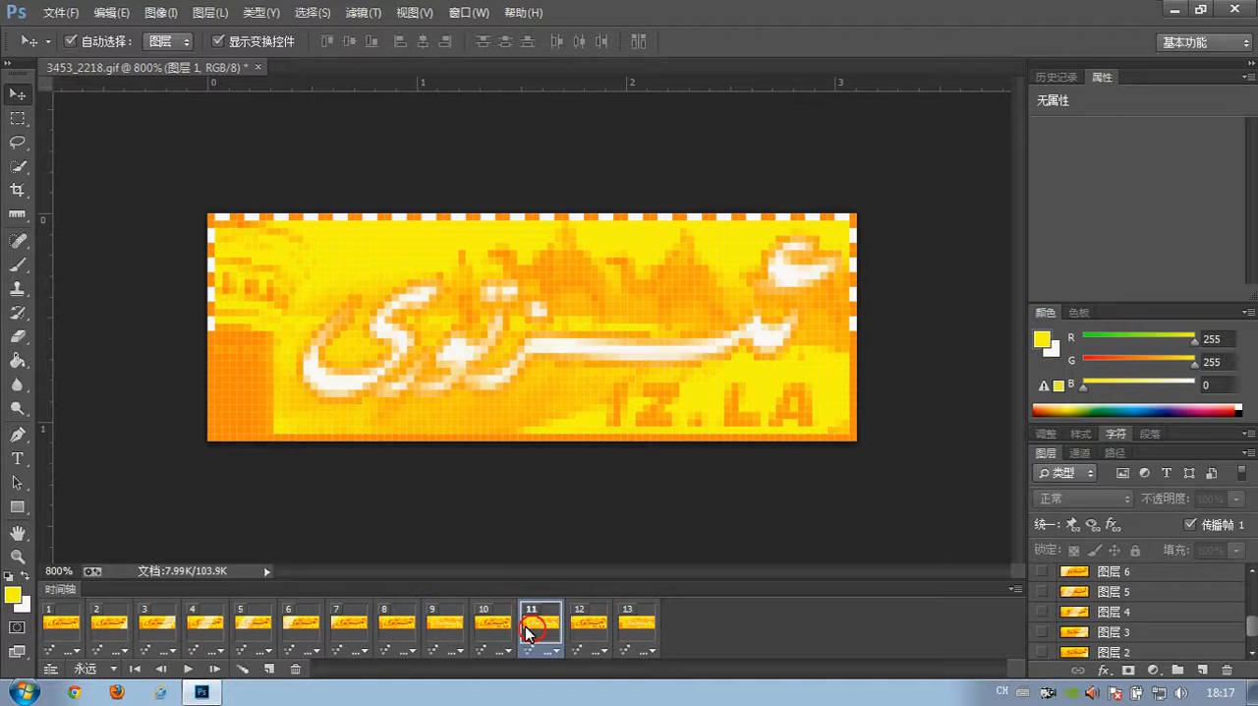
click(475, 627)
click(636, 631)
- Play the banner animation from its first frame and stop the playback
click(62, 629)
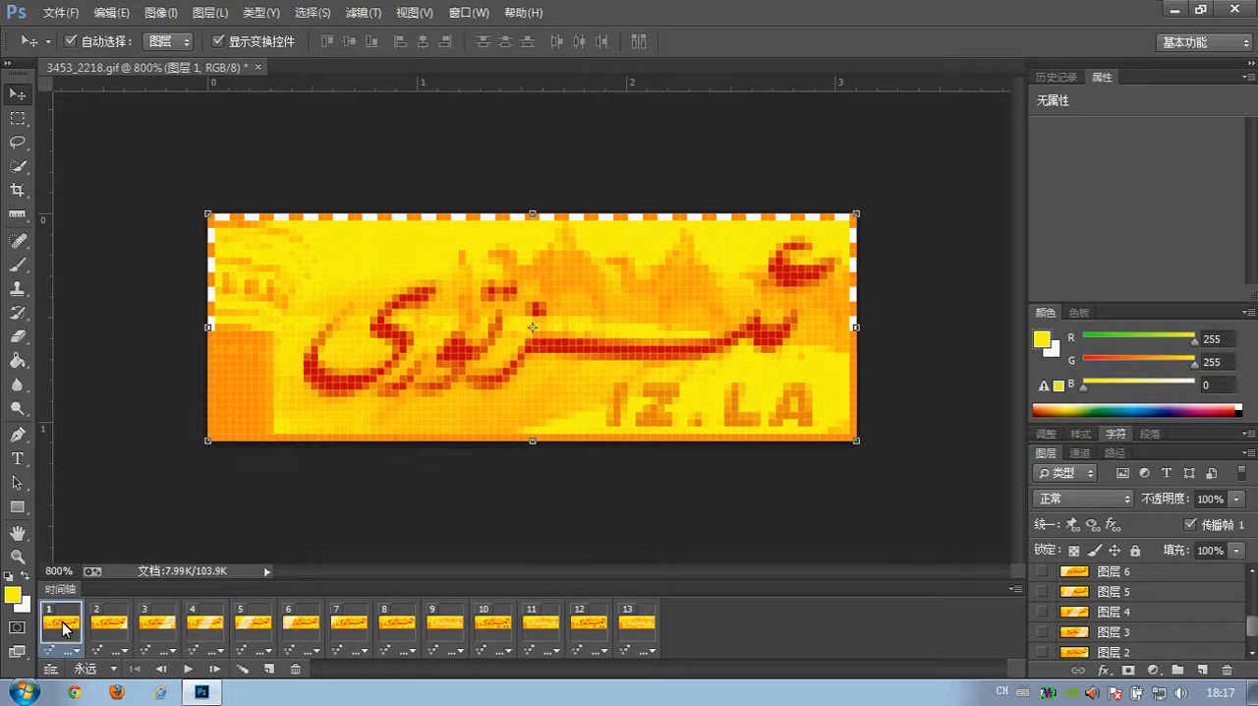
click(187, 668)
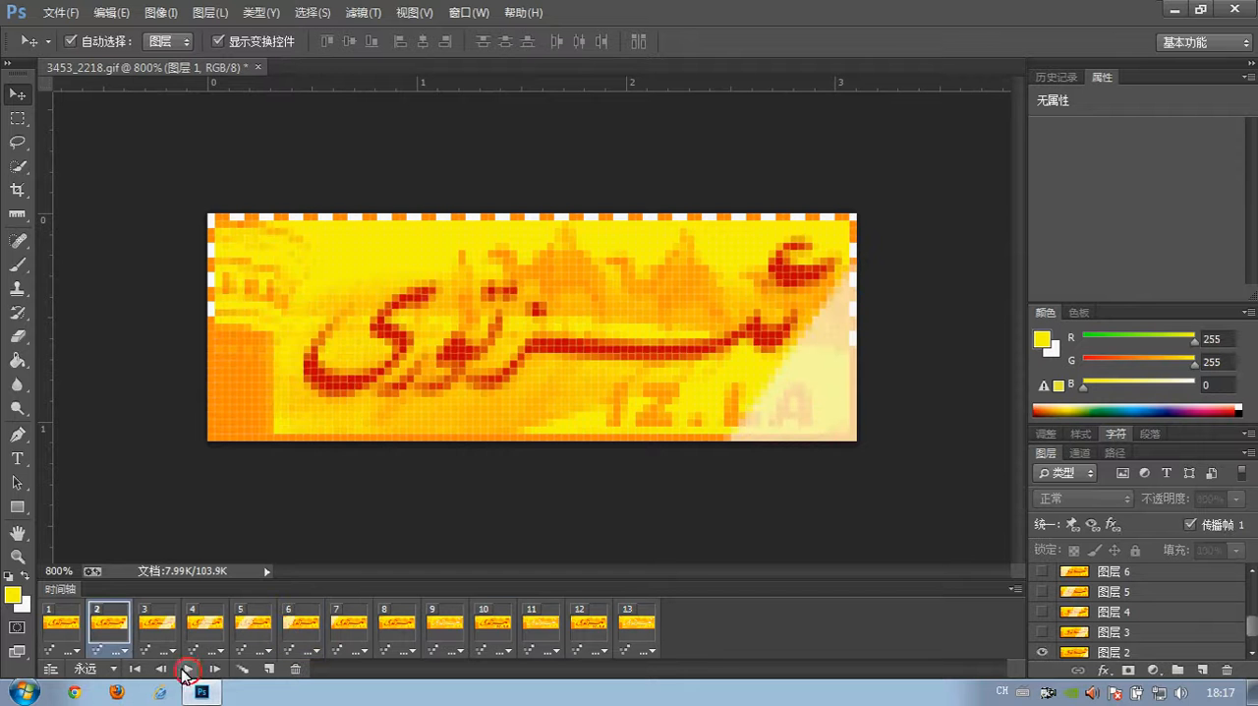
click(188, 668)
- Inspect the animation frames in order from frame 1 through frame 13 and return to the first frame
click(61, 633)
click(109, 629)
click(157, 629)
click(205, 629)
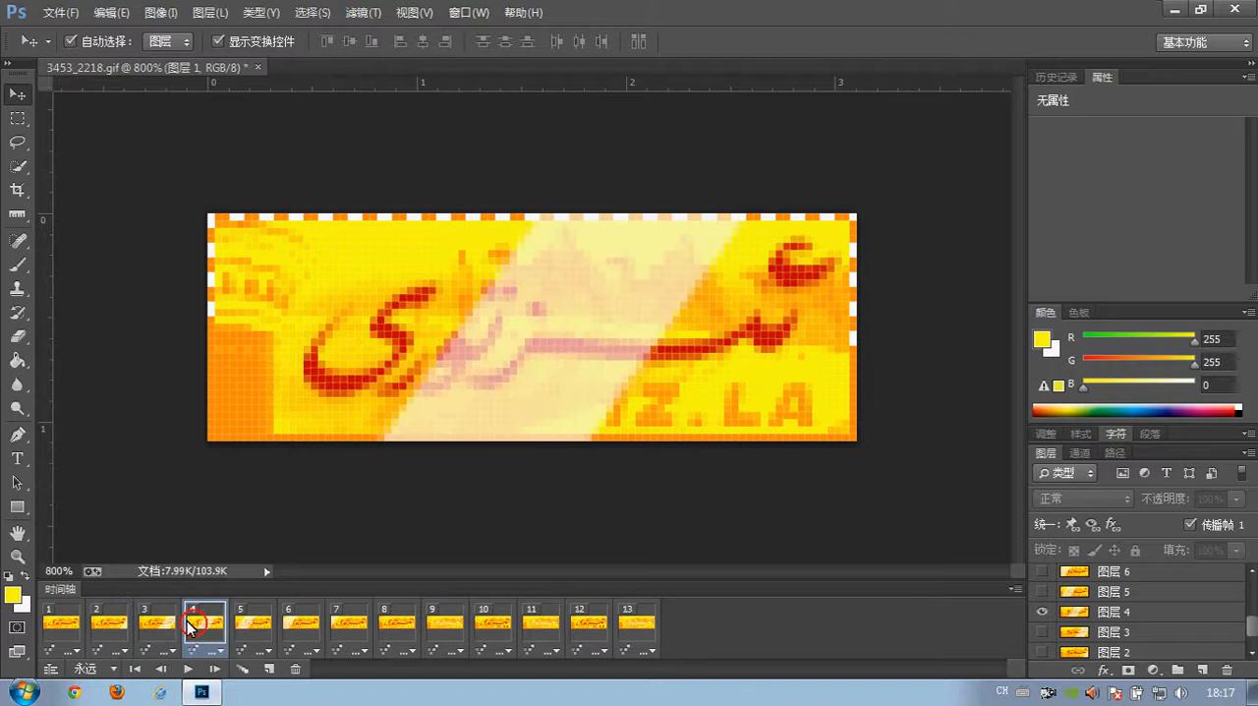
click(253, 629)
click(301, 628)
click(349, 629)
click(397, 629)
click(445, 629)
click(492, 629)
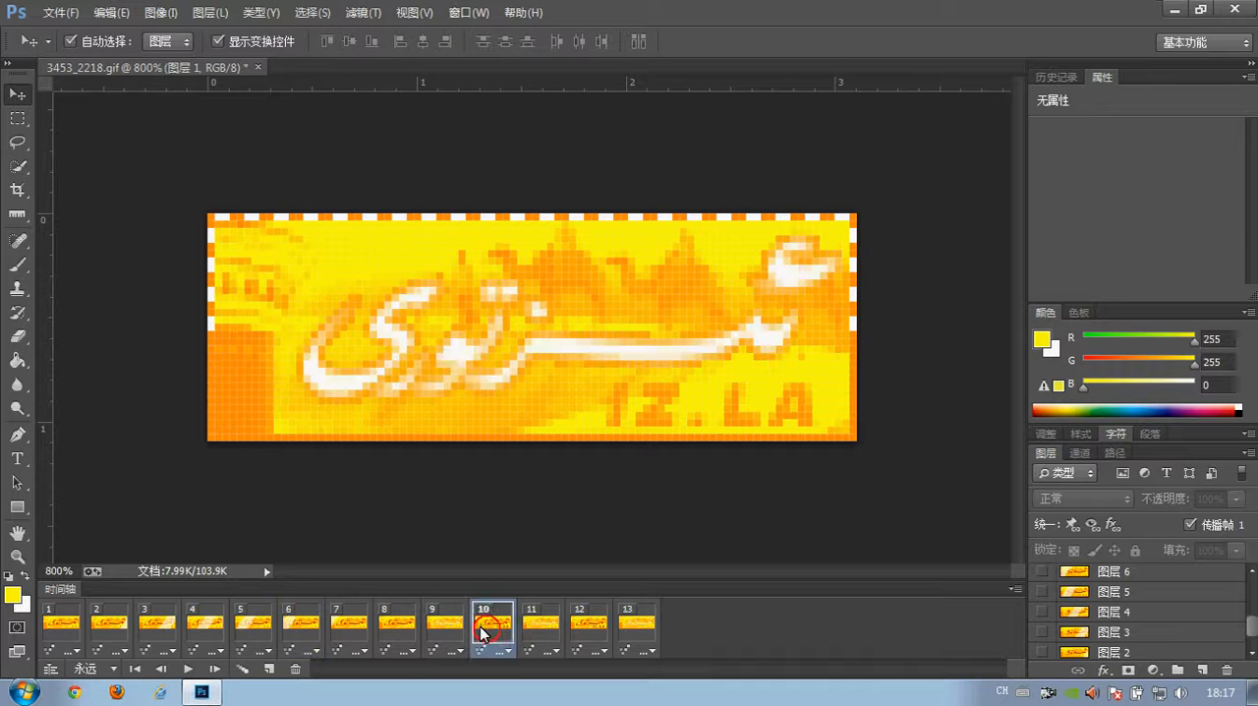
click(521, 629)
click(589, 628)
click(636, 629)
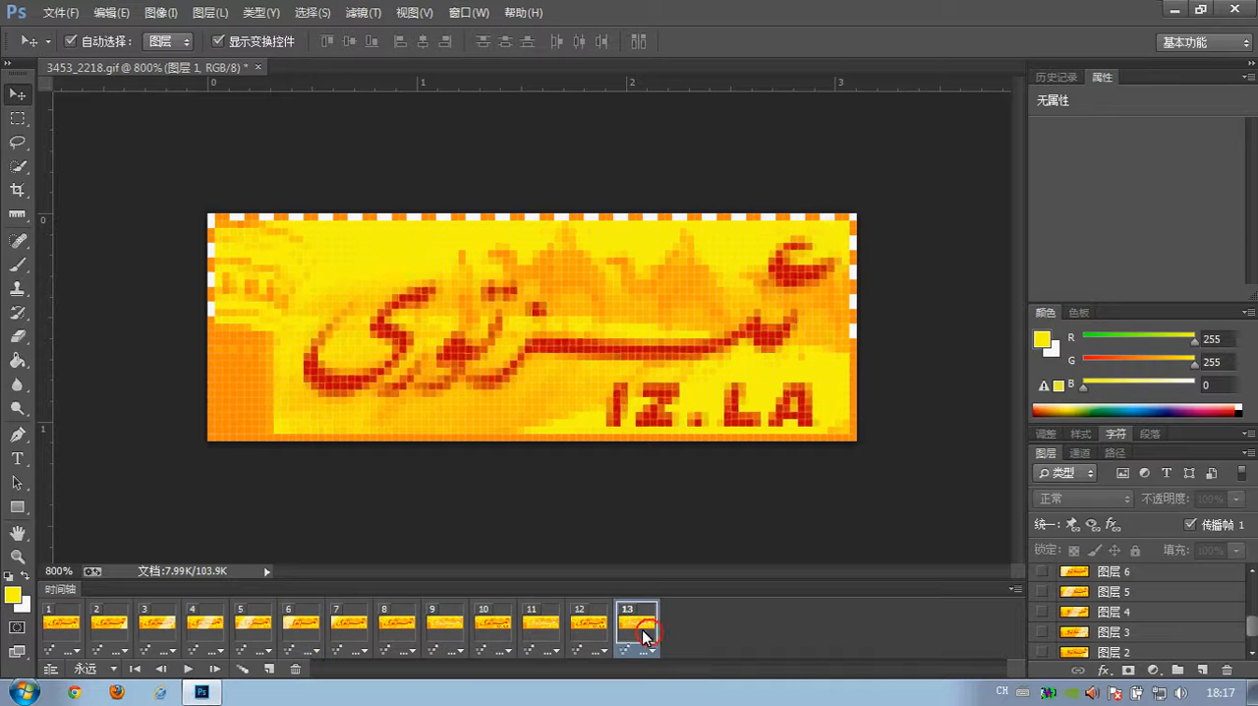
click(69, 634)
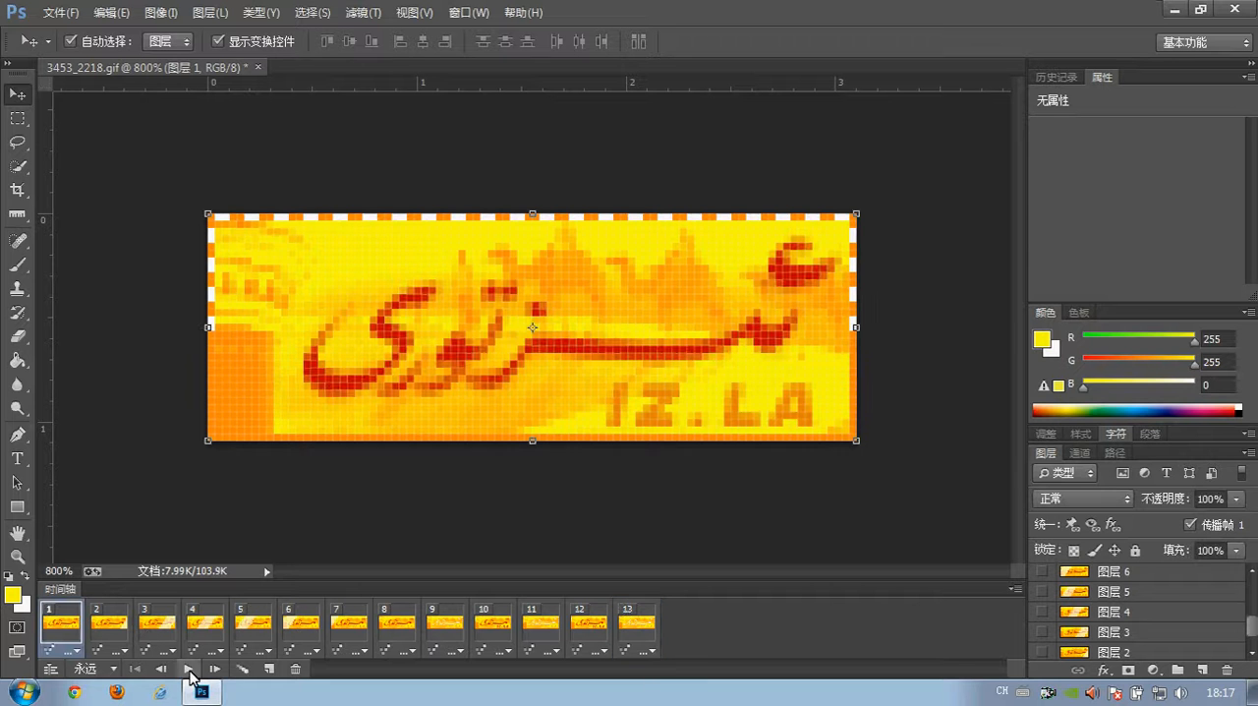
- Review the animation frames in reverse from frame 13 back to frame 1
click(637, 629)
click(590, 628)
click(541, 629)
click(491, 629)
click(446, 629)
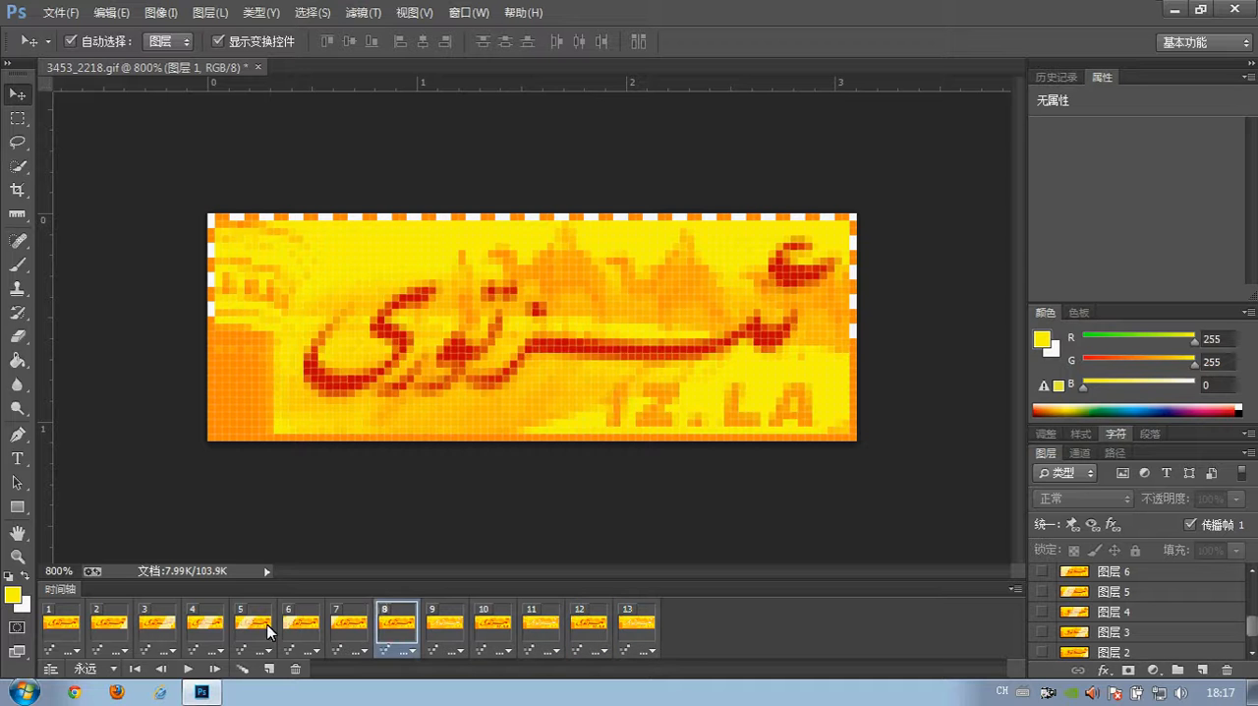
click(253, 629)
click(108, 629)
click(52, 631)
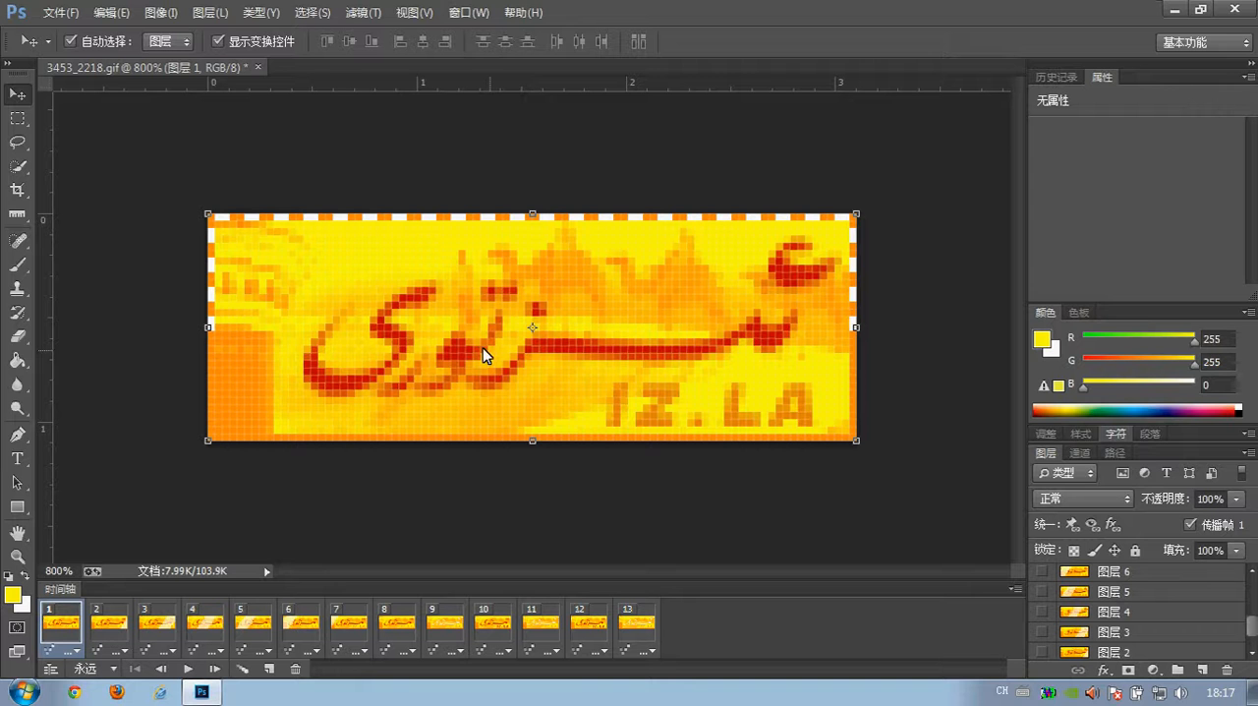
- Check the pixel dimensions of 3453_2218.gif in its file properties on the desktop, and close the properties
click(1172, 7)
click(49, 506)
right_click(50, 502)
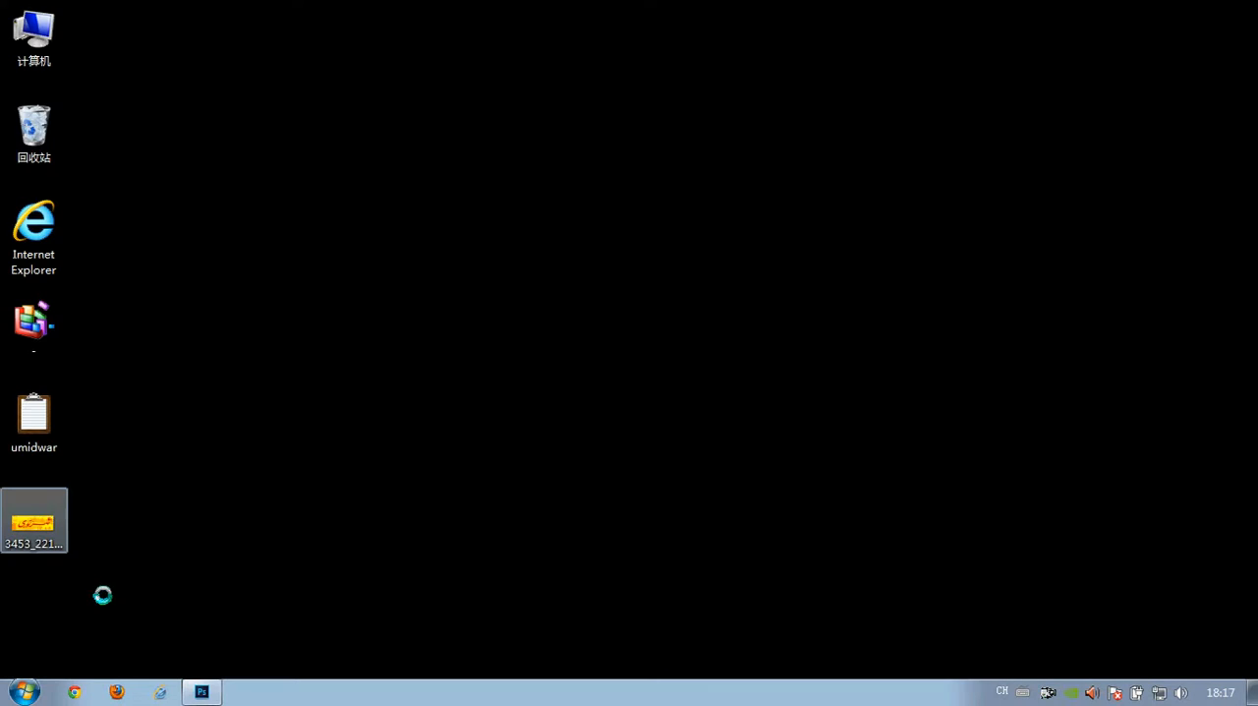
click(101, 665)
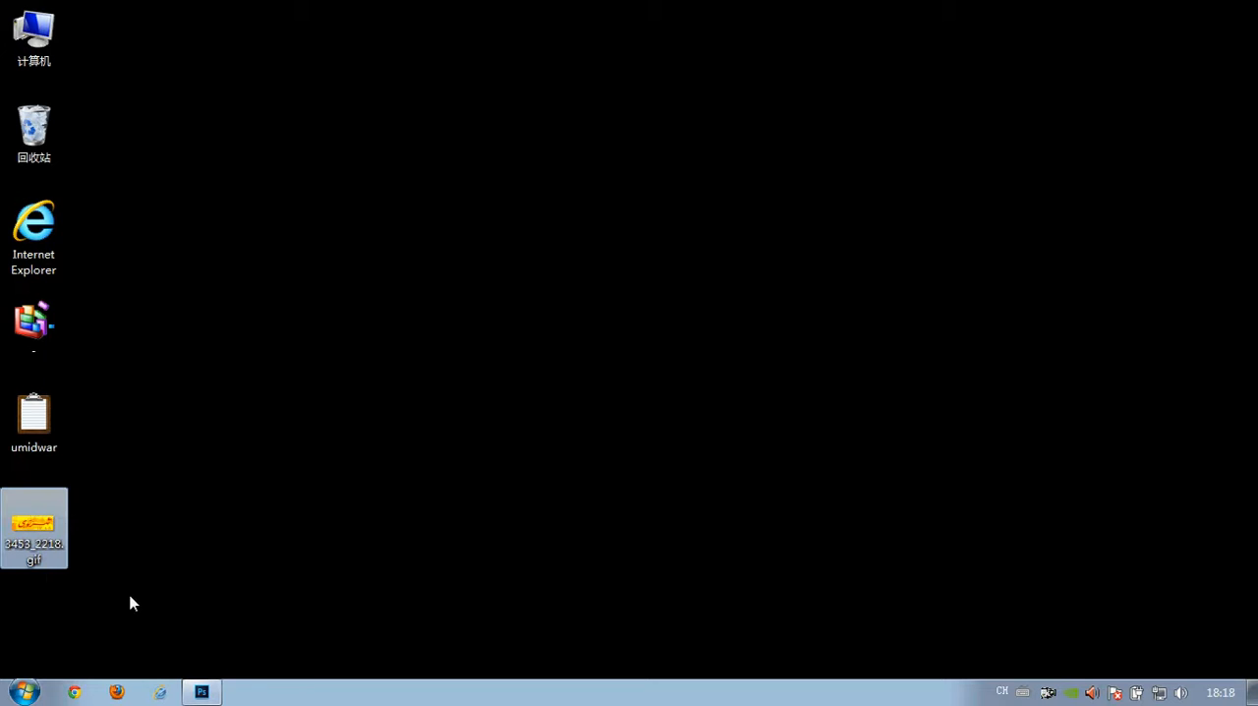
click(382, 160)
click(322, 236)
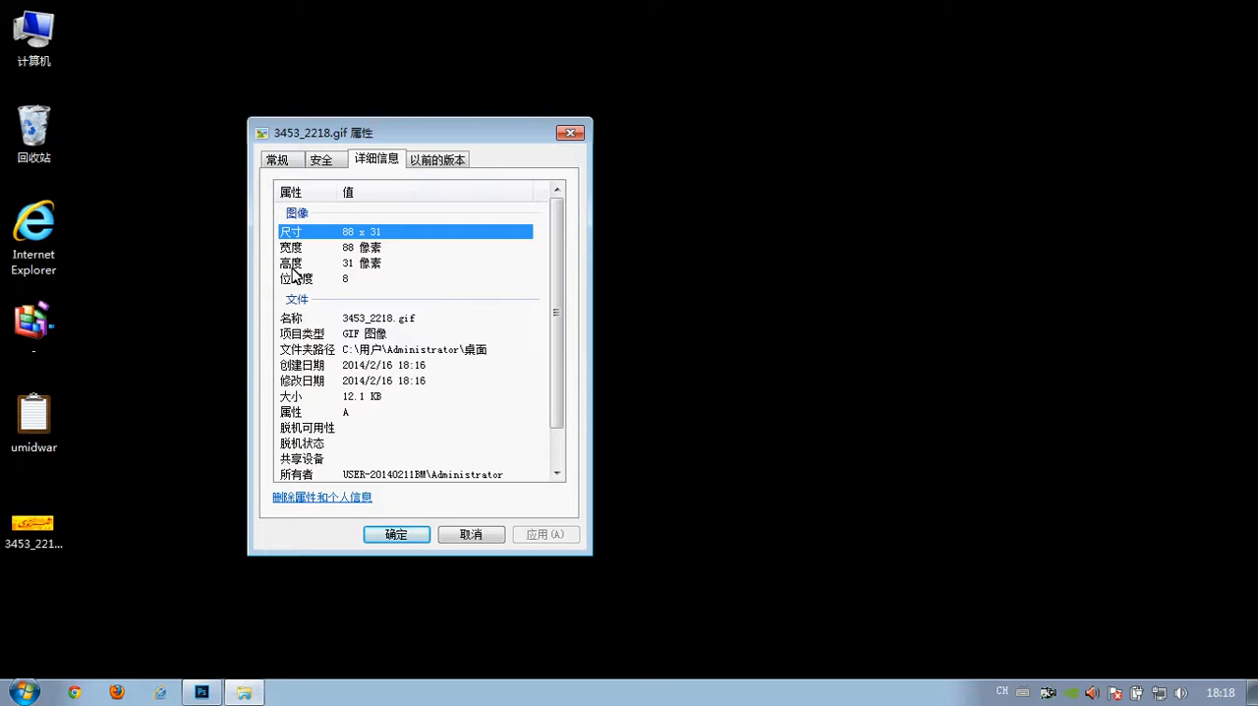
click(458, 535)
- Return to Photoshop and set up a new document of 88 x 31 pixels in RGB color mode
click(203, 689)
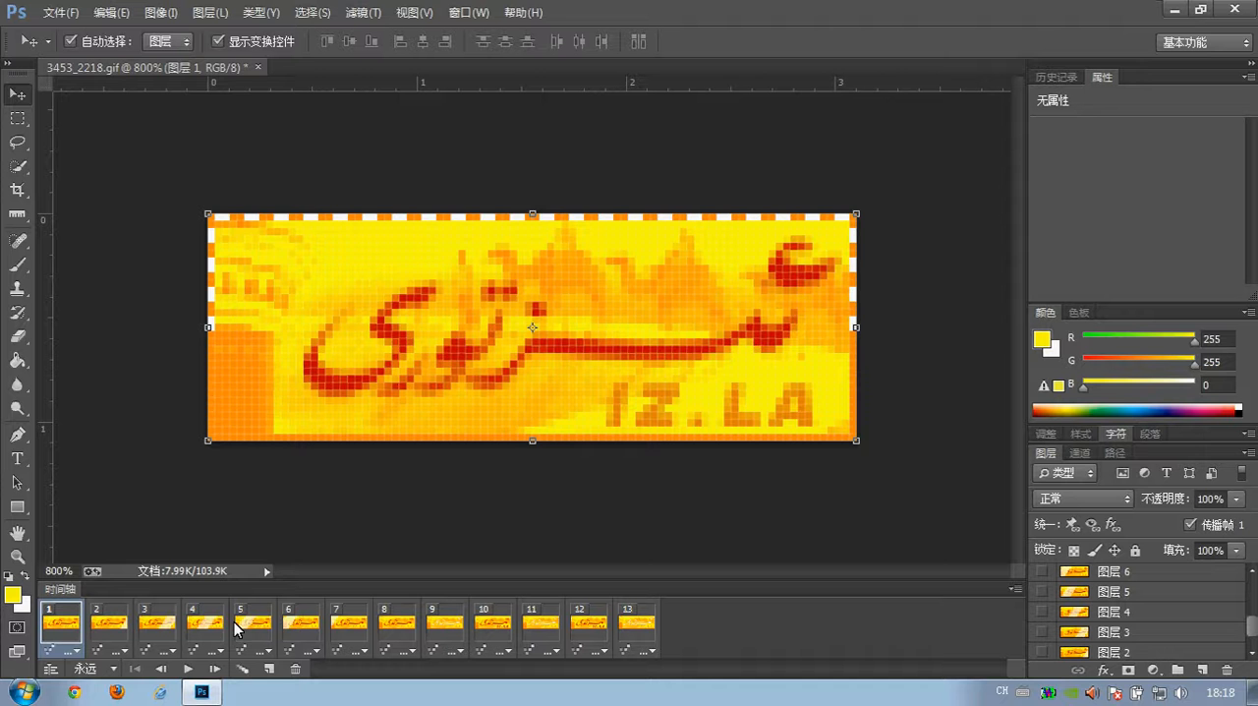
click(63, 16)
click(71, 26)
double_click(540, 259)
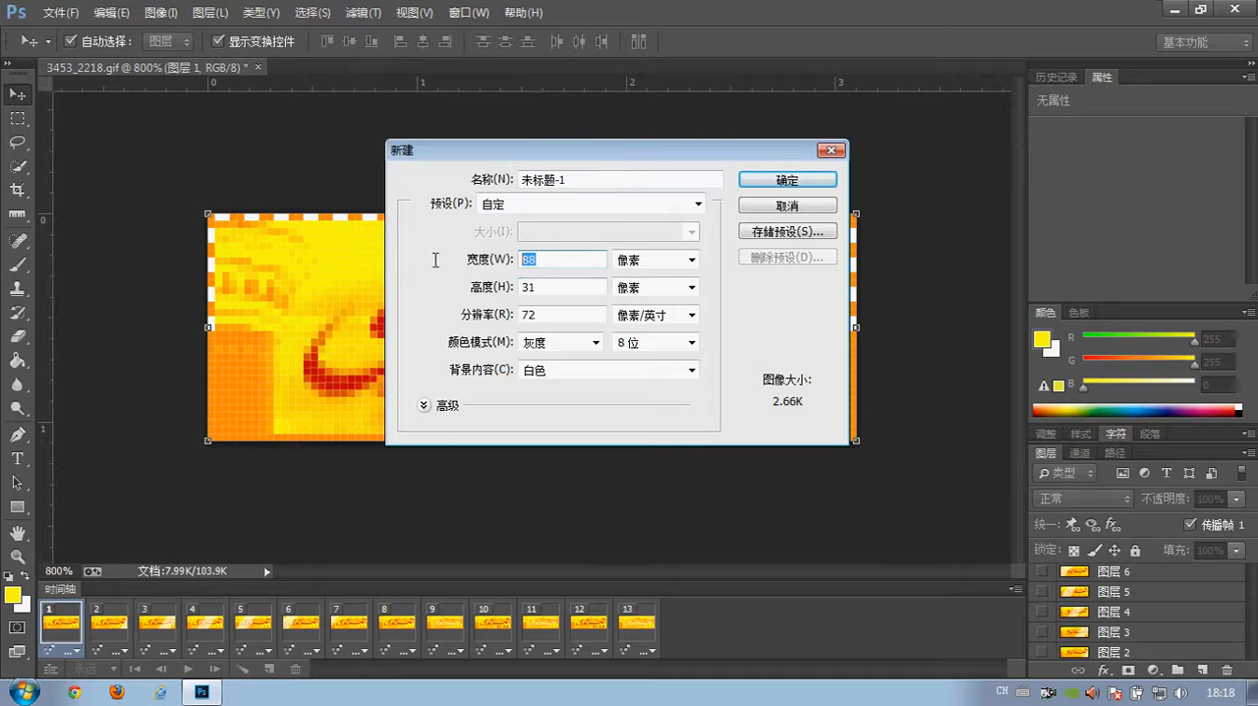
double_click(576, 286)
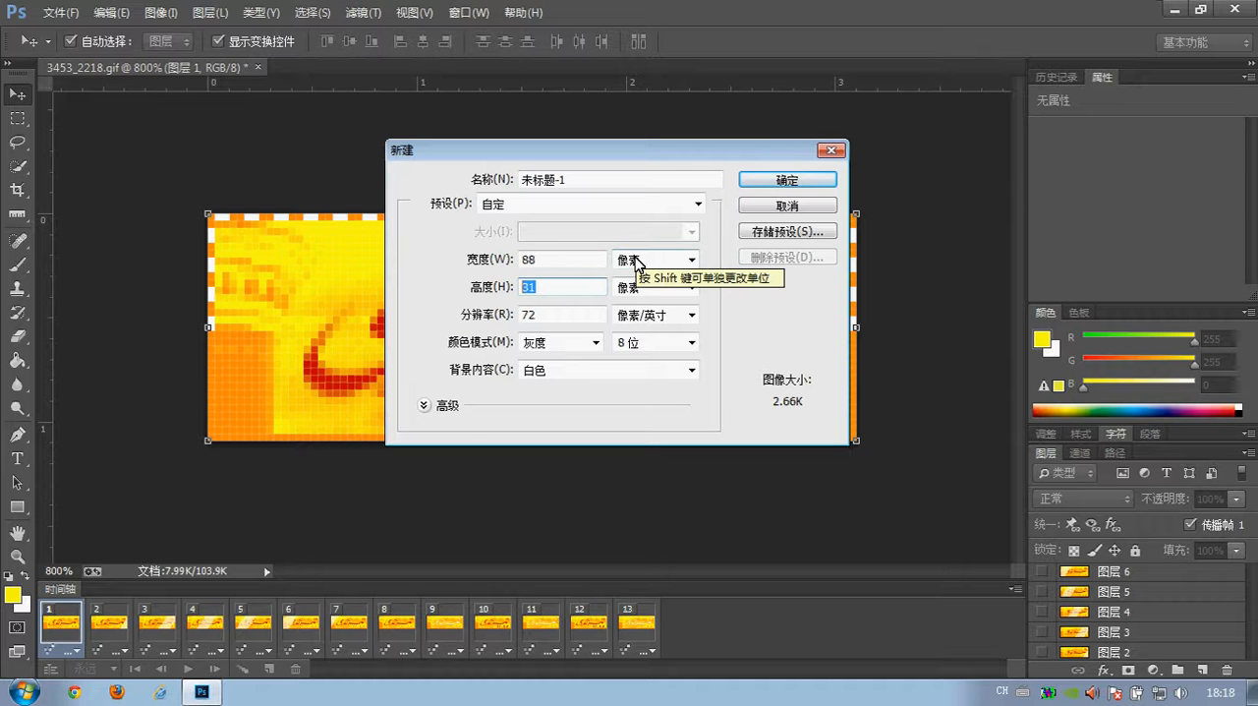
double_click(557, 312)
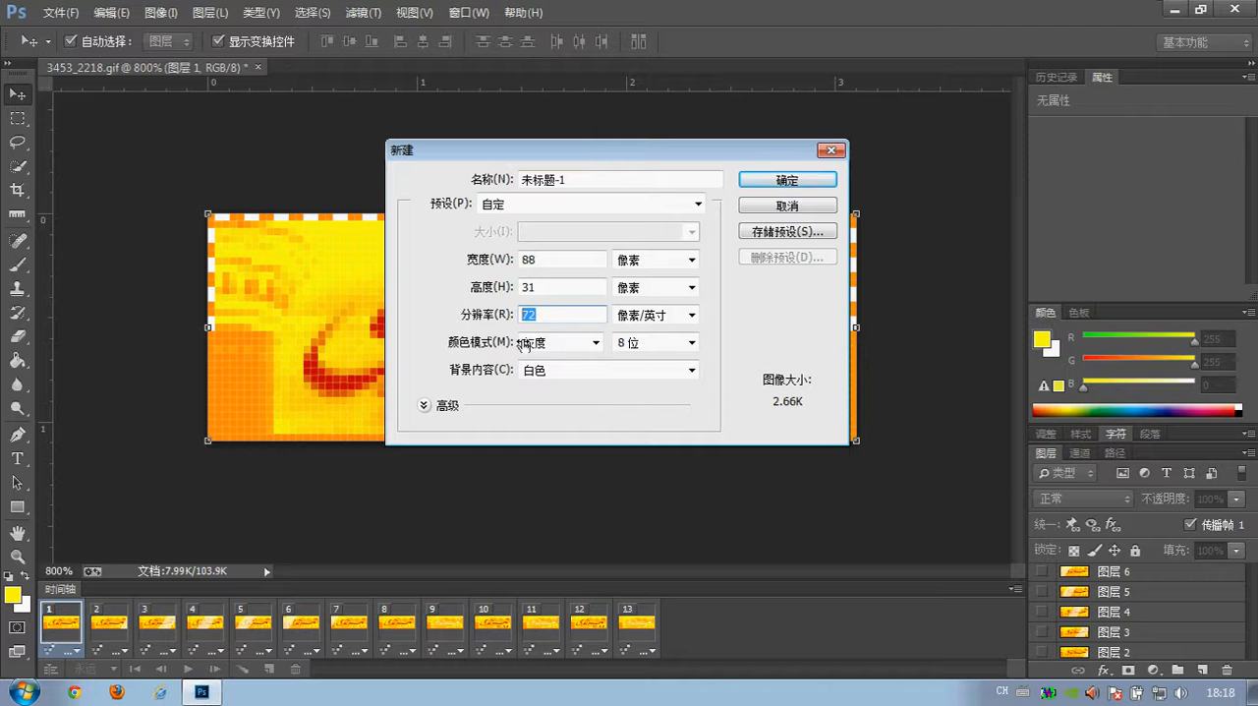
click(547, 343)
click(546, 390)
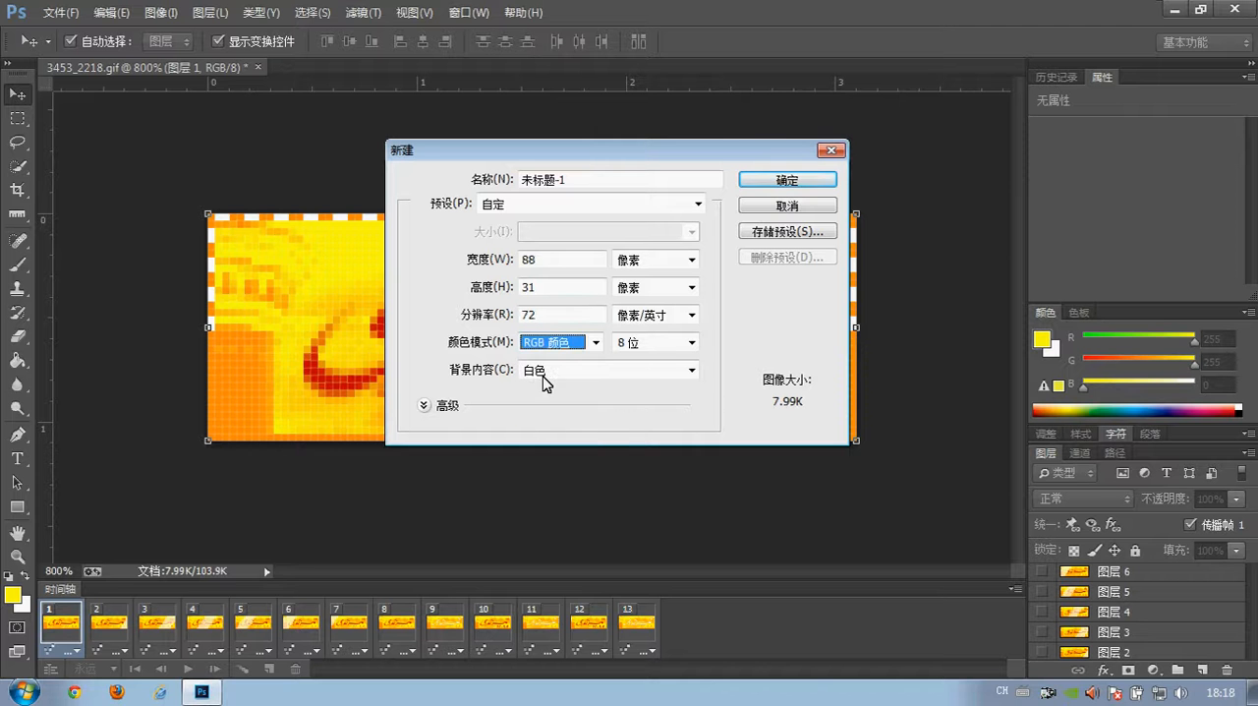
- Set the new document's resolution to 300 pixels per inch
click(545, 316)
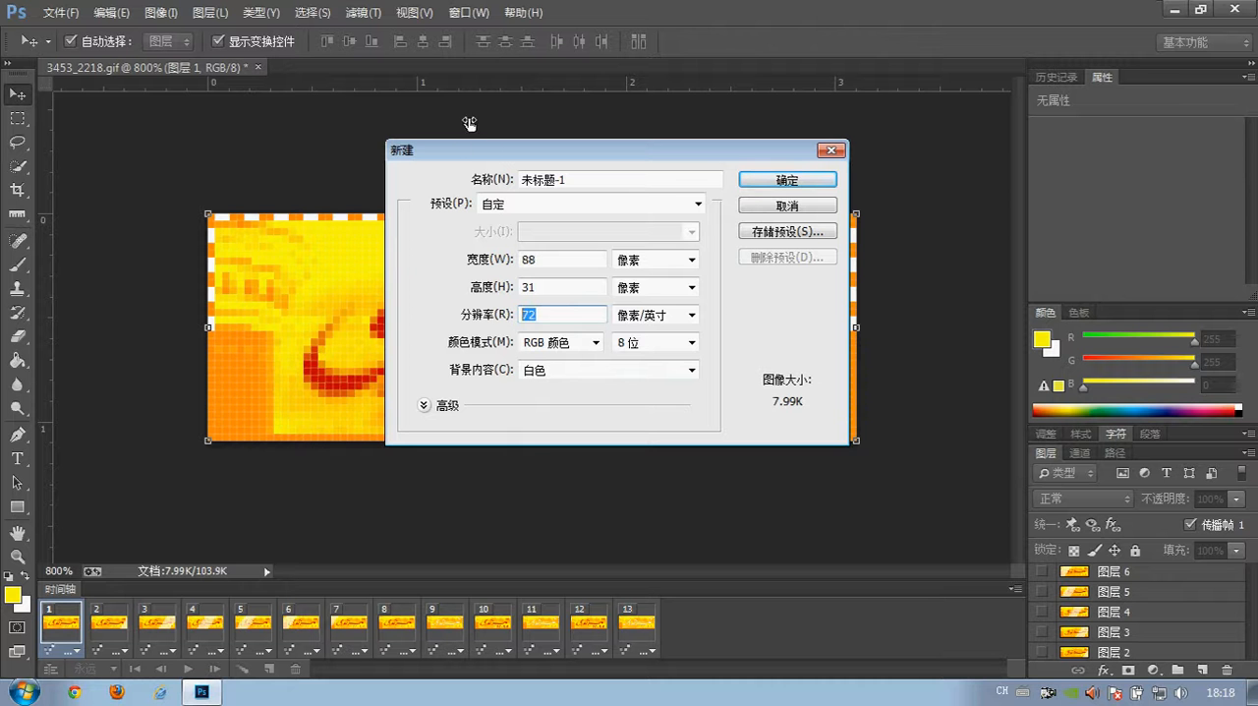
drag(458, 149, 448, 129)
double_click(530, 297)
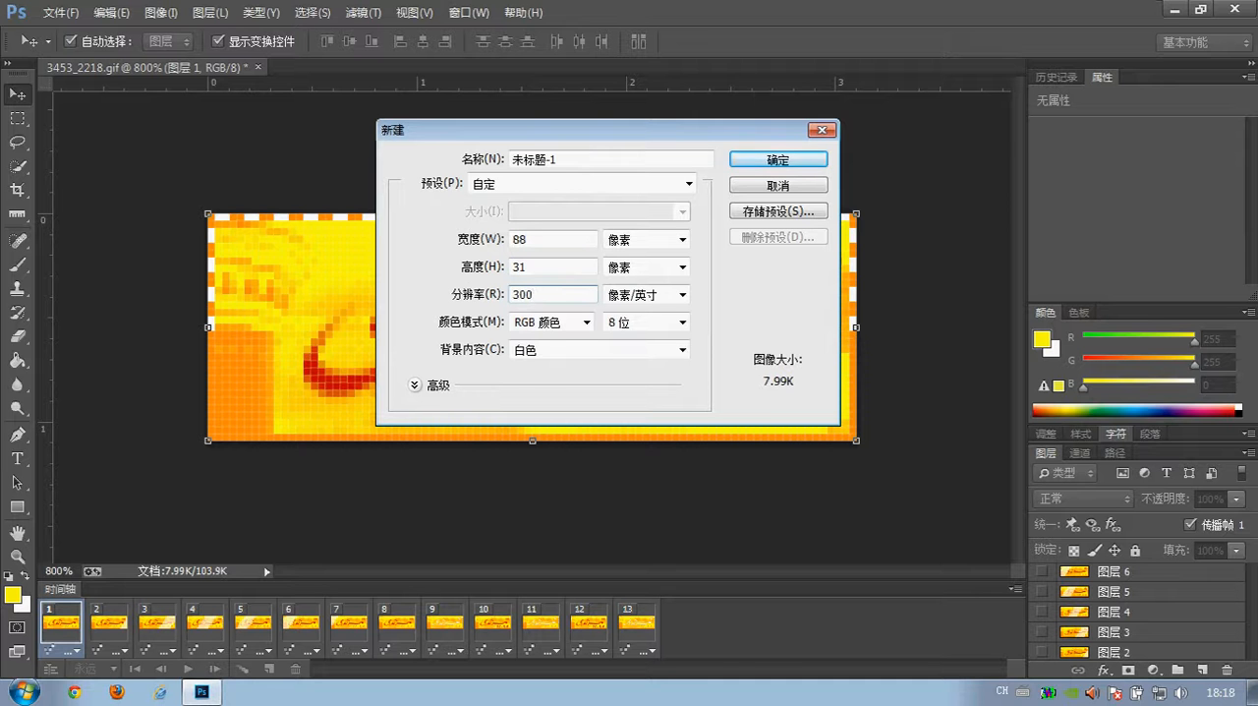
- Set the new document's resolution to 72 pixels per inch and its color mode to RGB, and create it
click(530, 322)
click(530, 391)
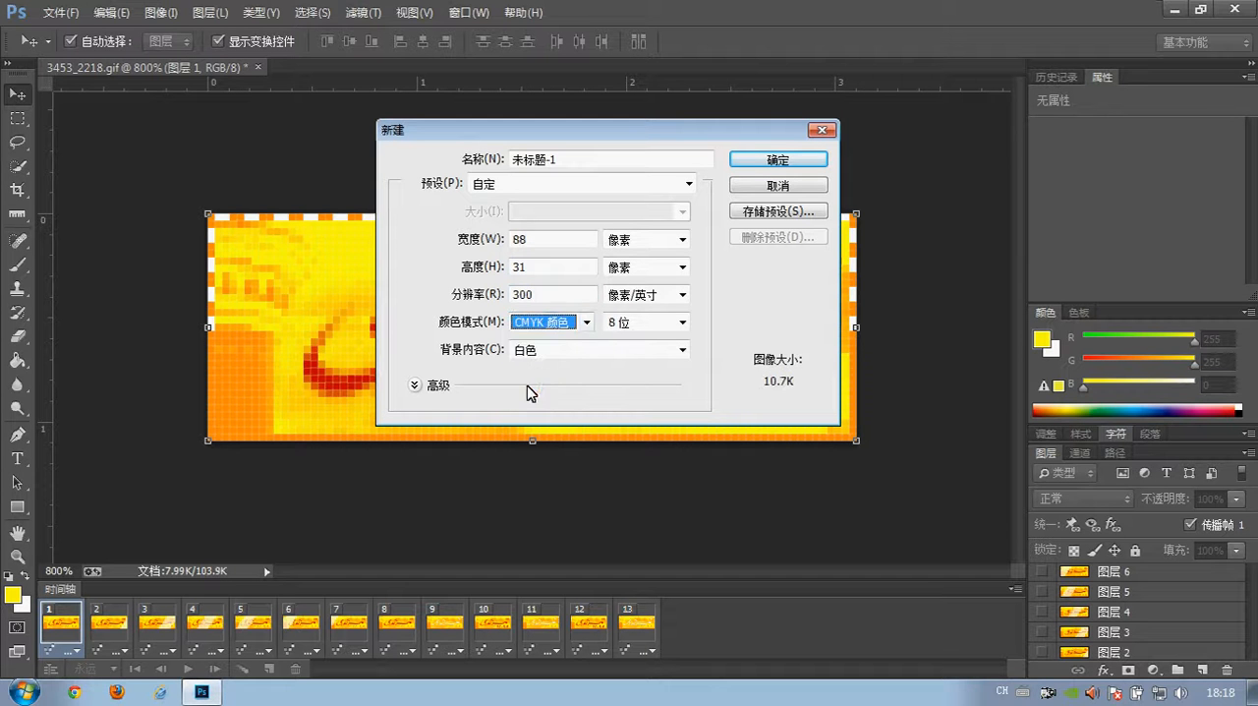
double_click(547, 291)
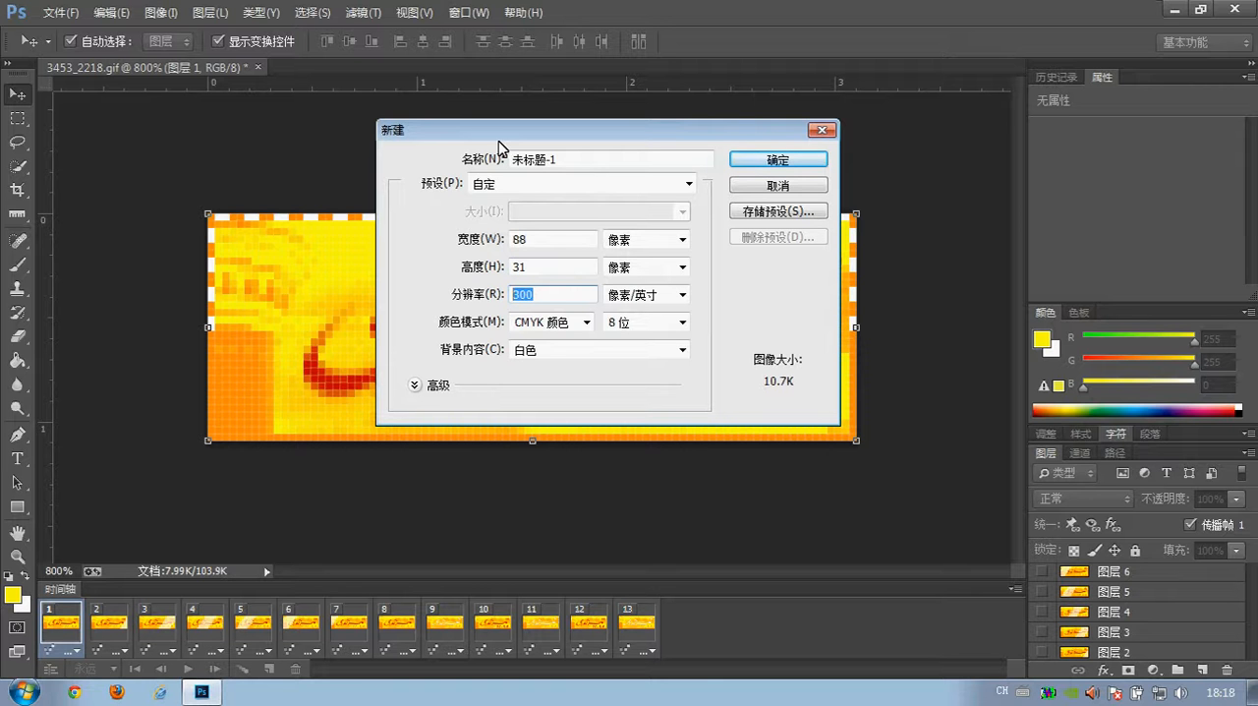
click(572, 322)
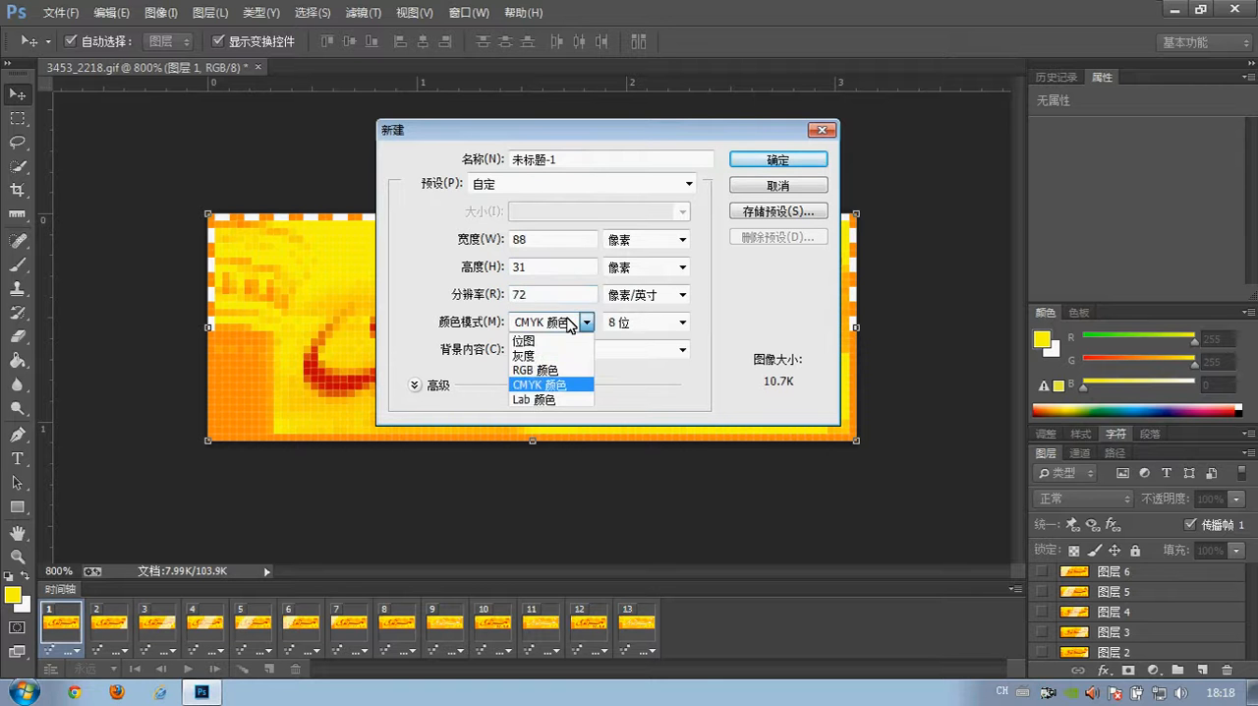
click(549, 377)
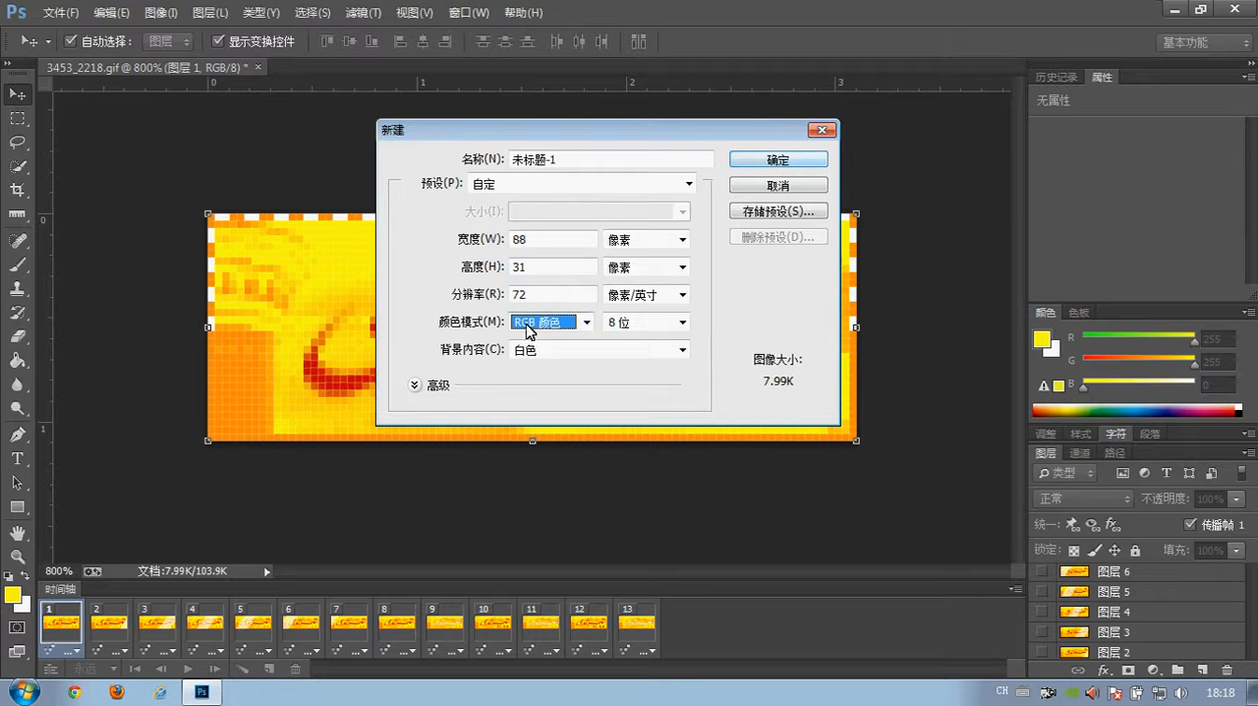
click(752, 161)
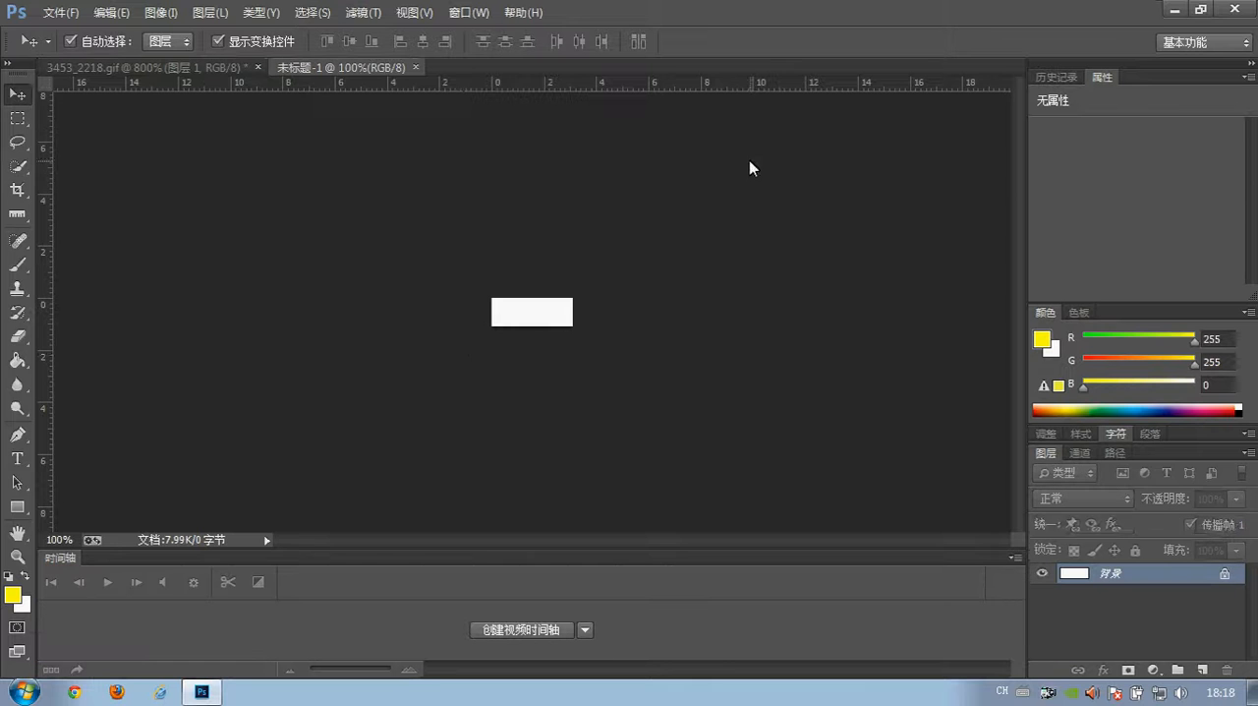
- Enlarge the view of the new blank canvas to 600% and switch back to the Move tool
key(z)
click(512, 326)
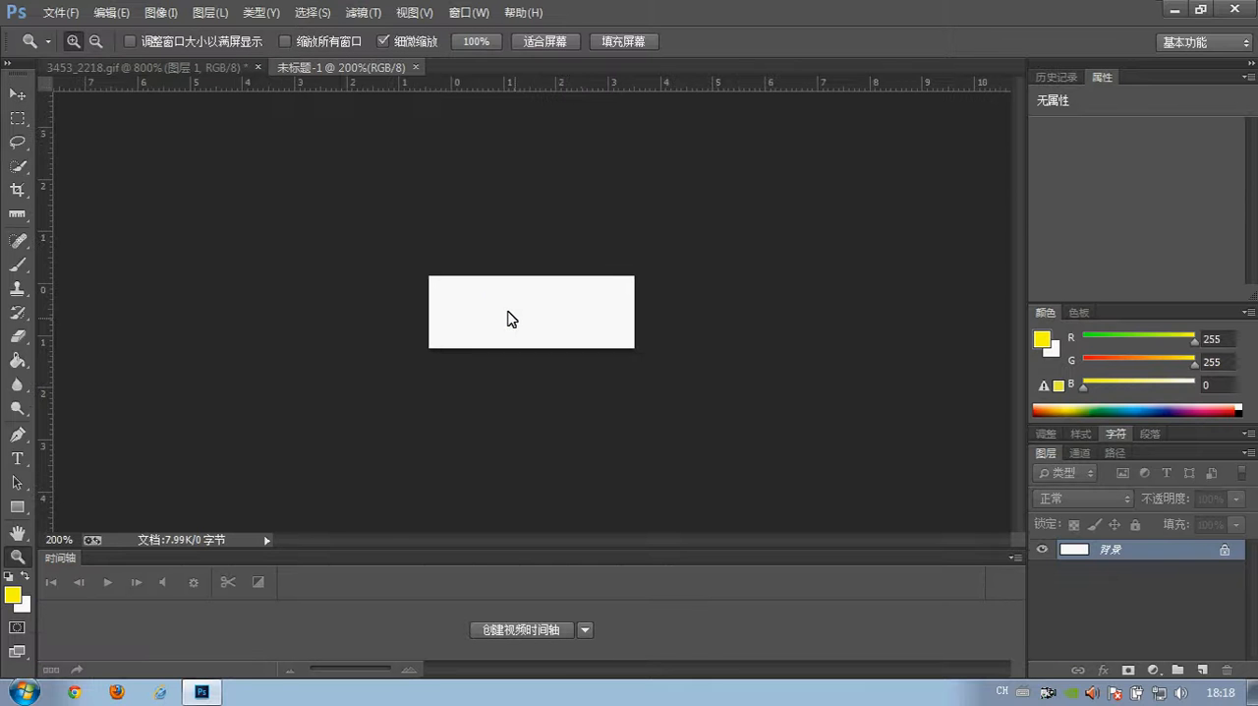
click(508, 315)
click(513, 309)
click(510, 308)
click(511, 310)
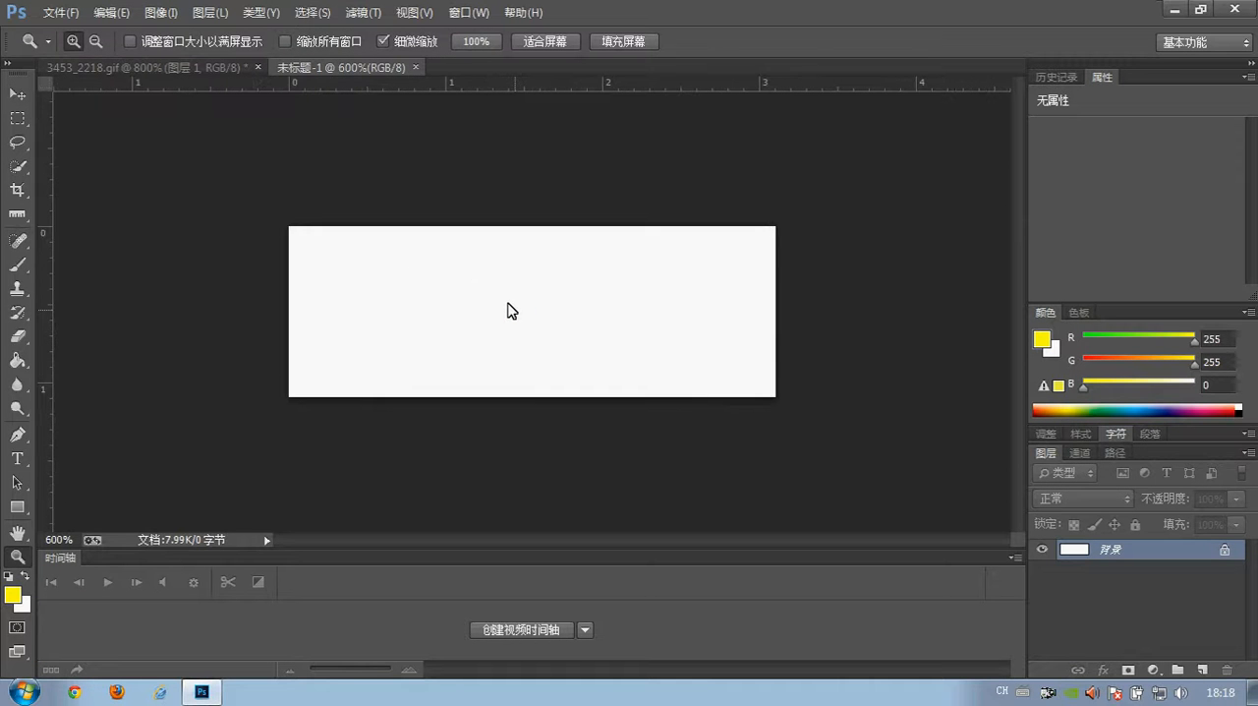
click(18, 93)
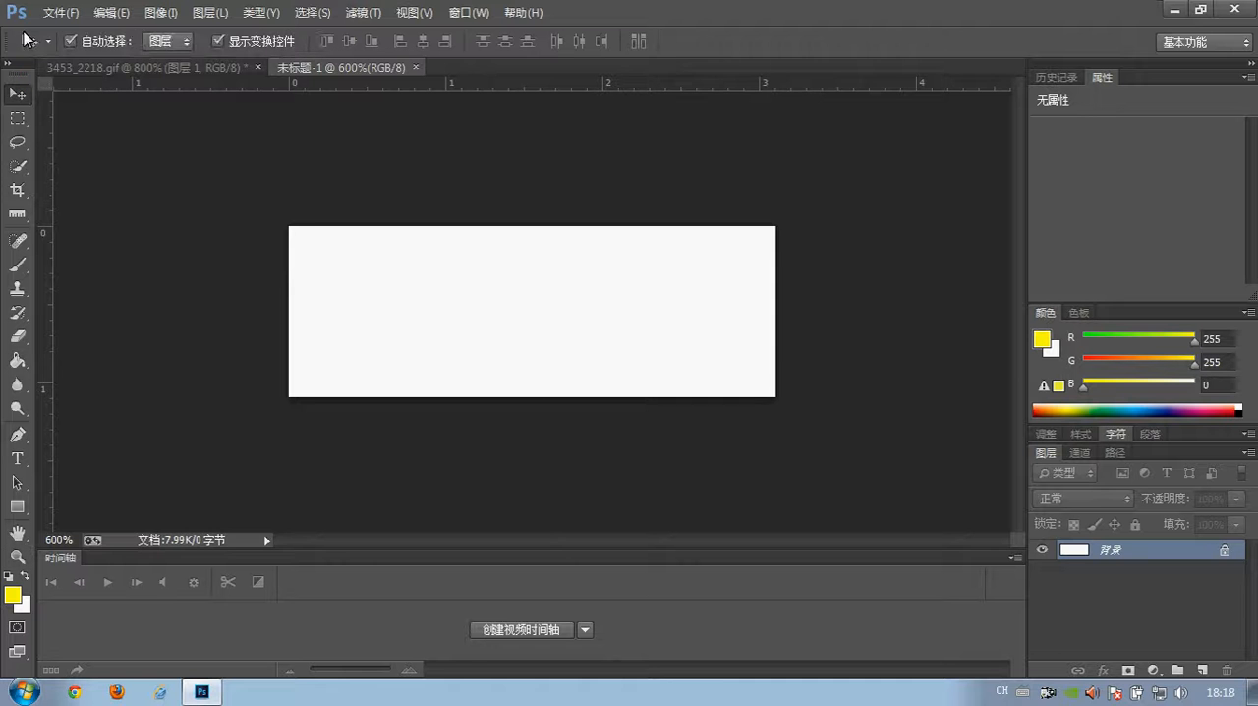
- Save the blank document to the desktop as logo.psd in Photoshop format
click(60, 11)
click(112, 254)
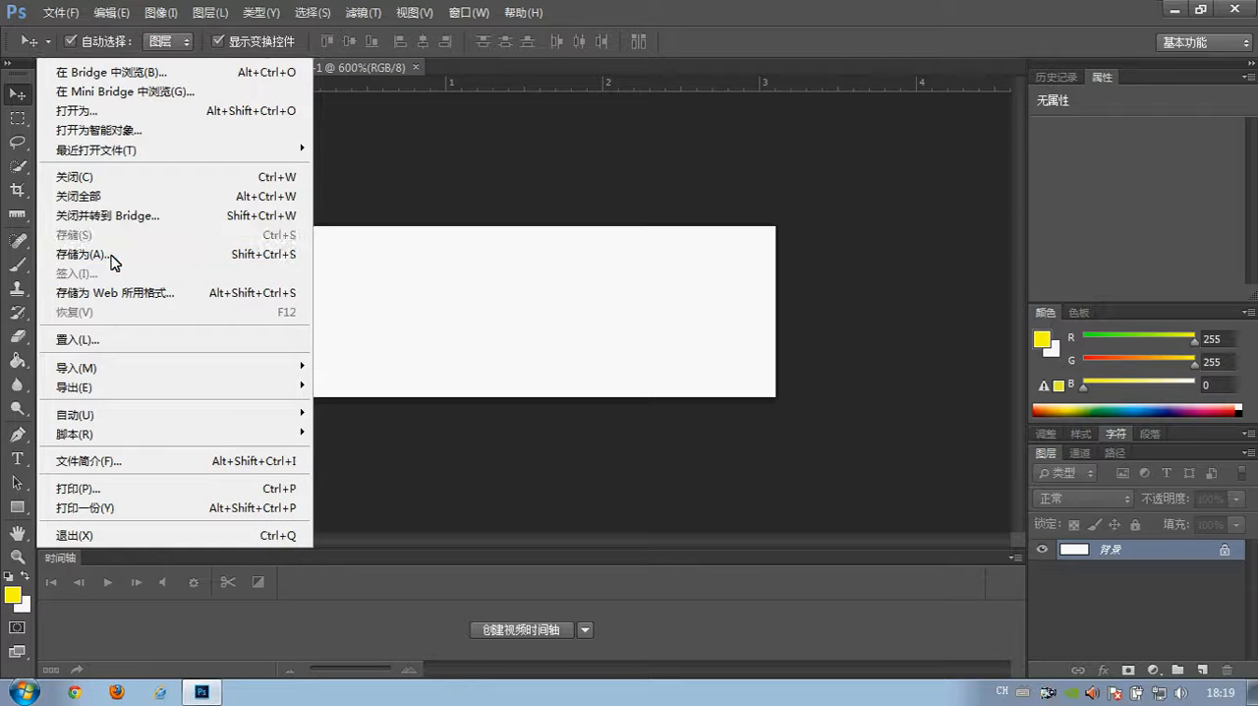
click(476, 213)
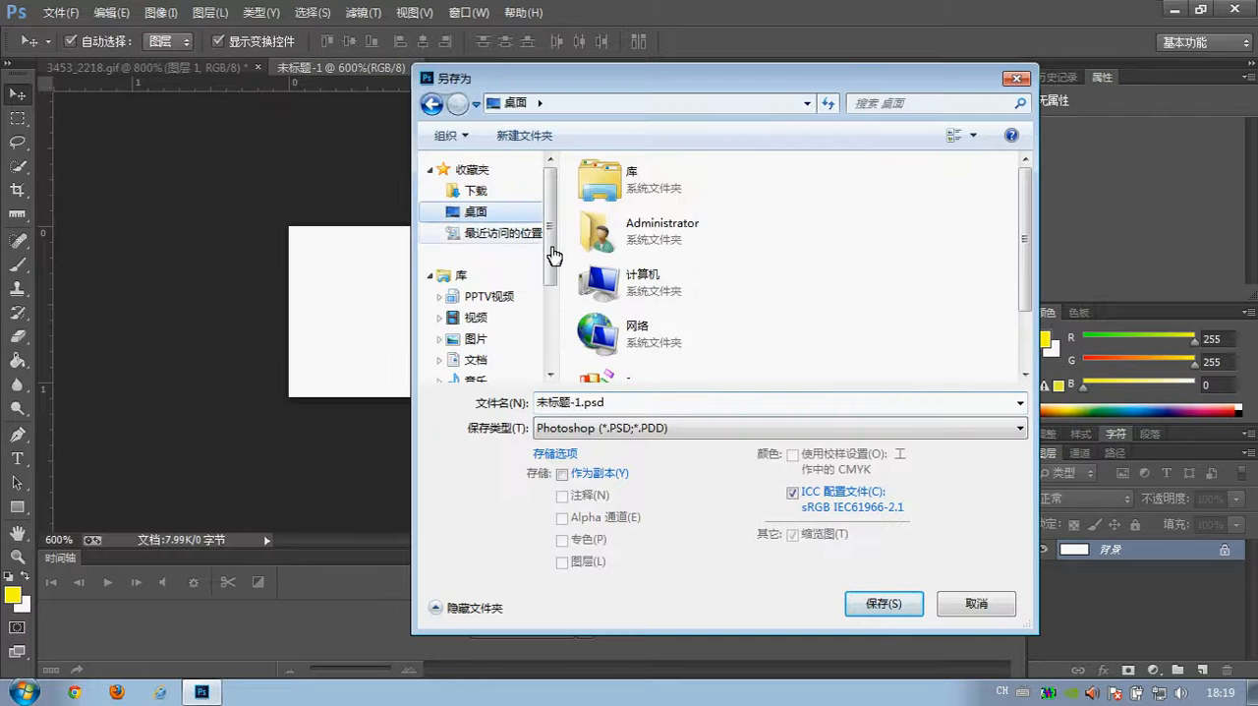
click(578, 403)
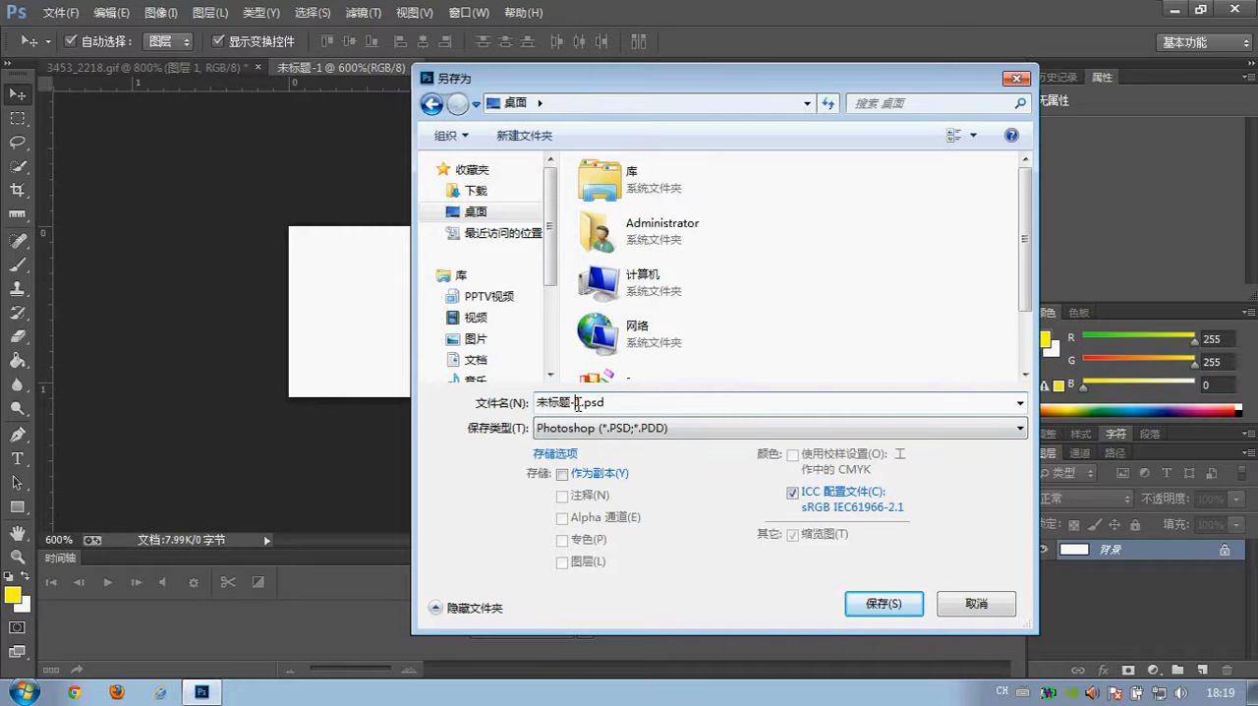
drag(578, 403, 418, 391)
key(BackSpace)
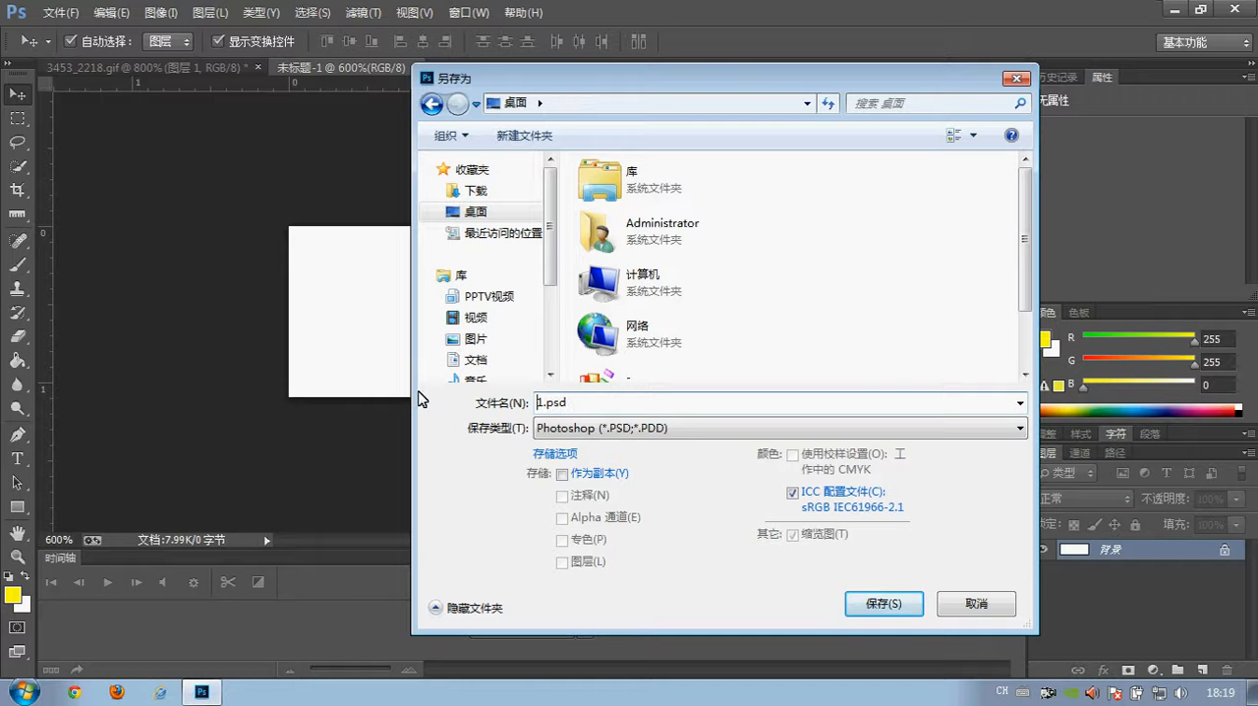
text(883)
key(BackSpace)
key(BackSpace)
key(BackSpace)
text(logo)
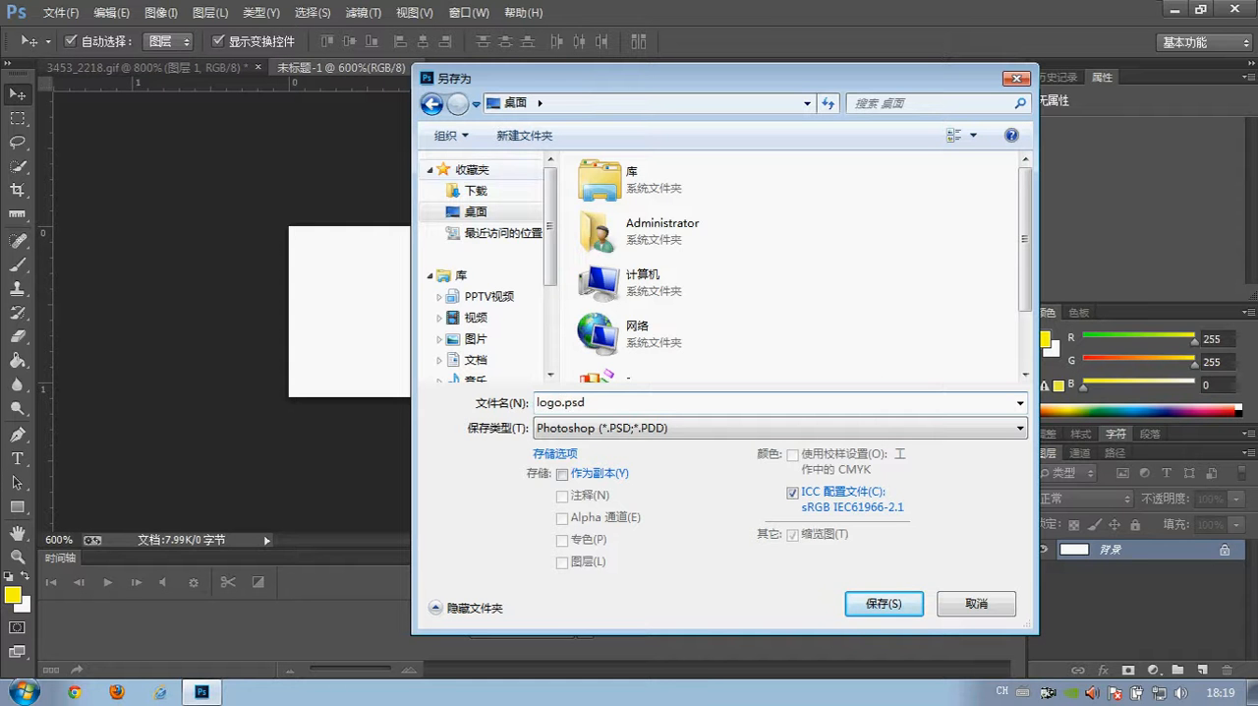
click(855, 602)
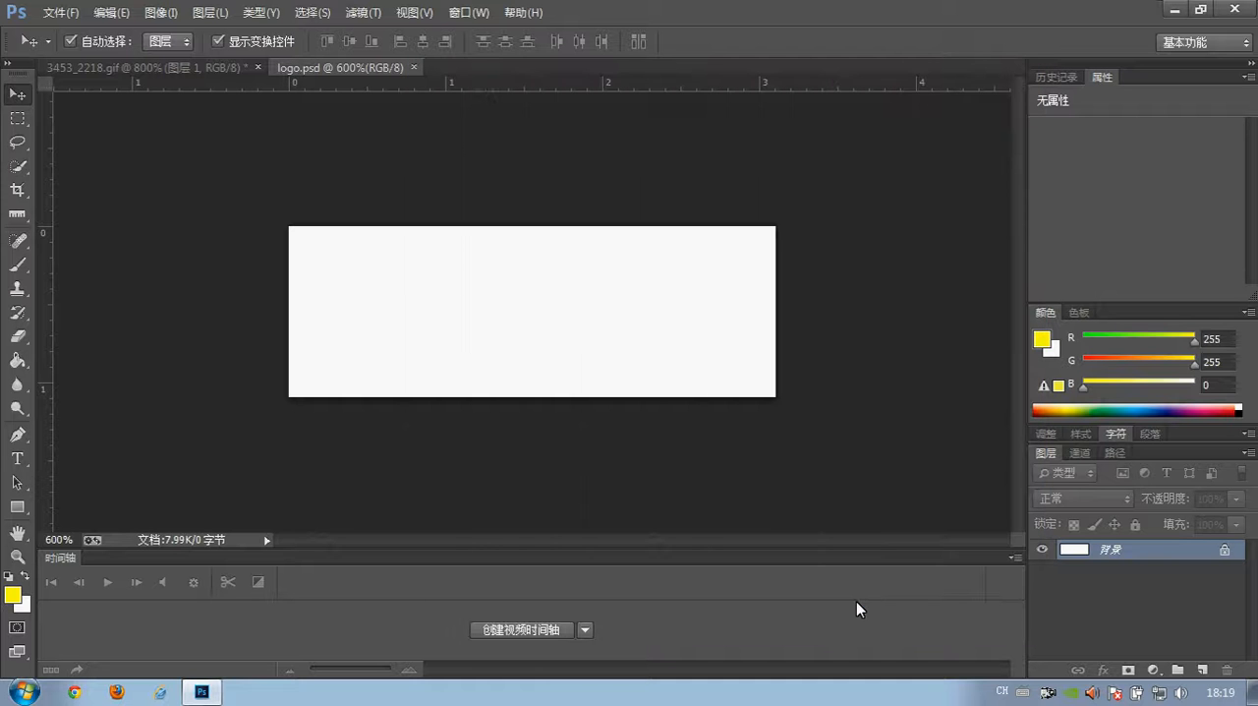
- Return to 3453_2218.gif, look through animation frames 2 to 5, and go back to frame 1
click(174, 69)
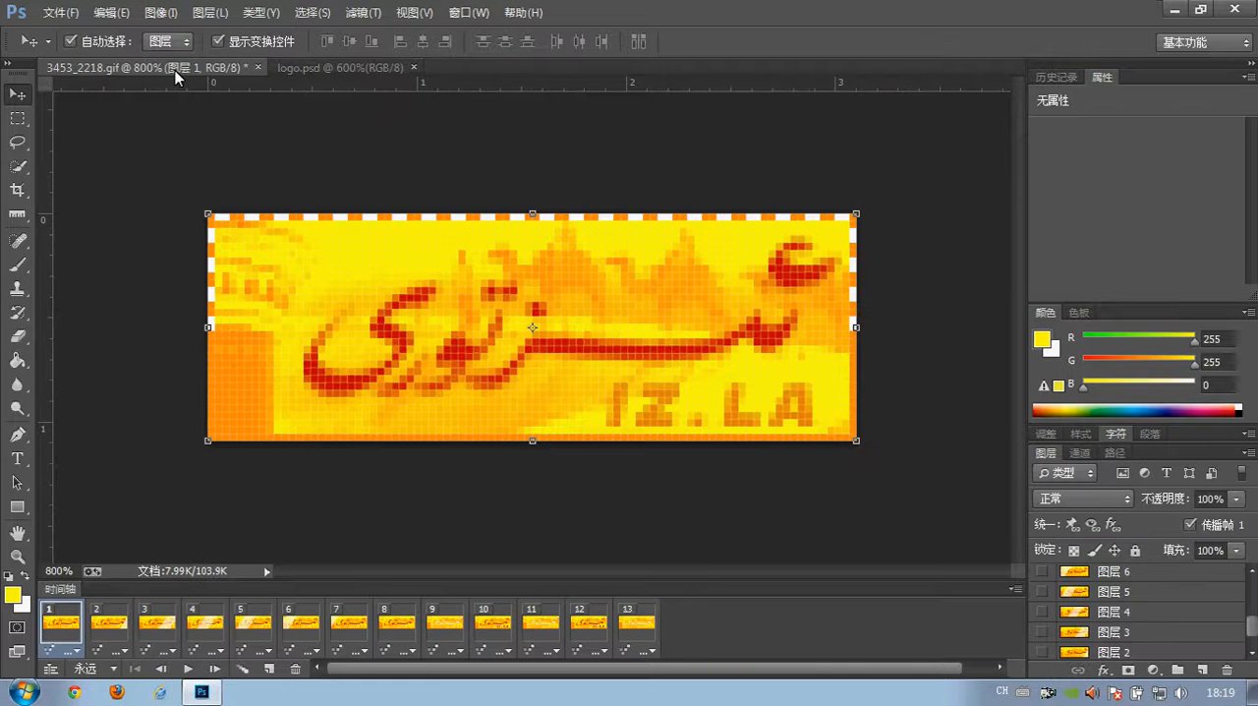
click(123, 393)
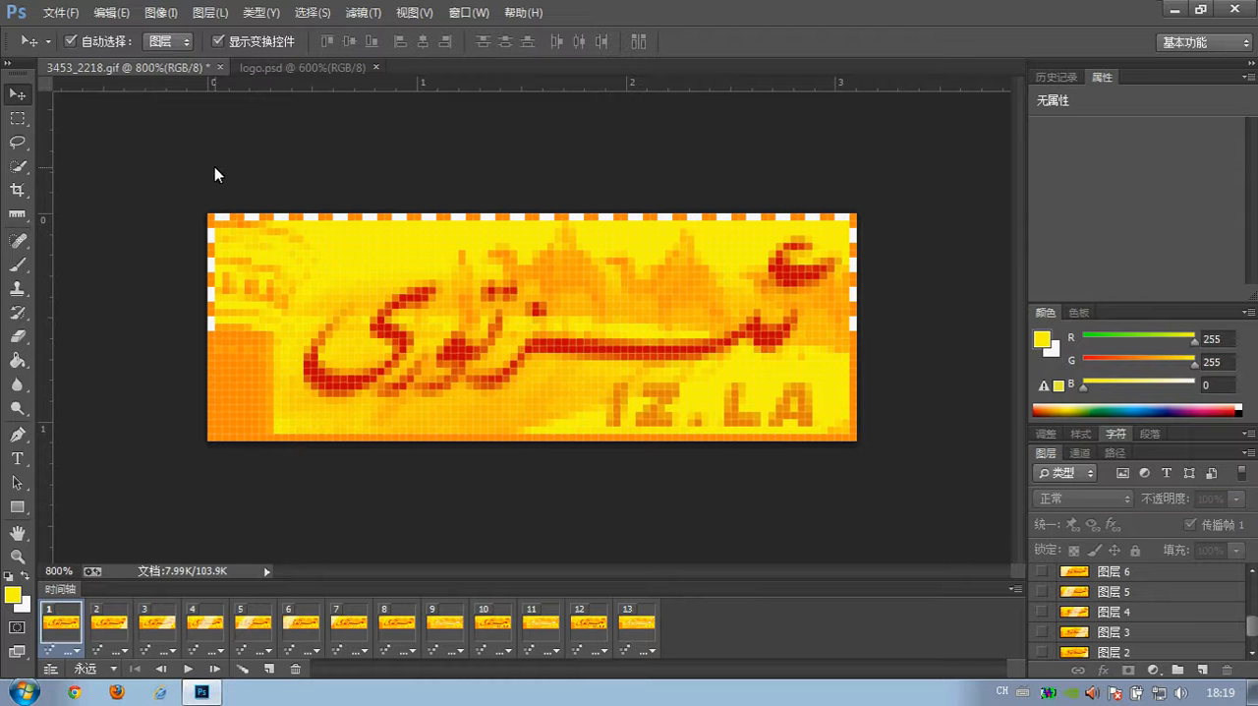
click(105, 617)
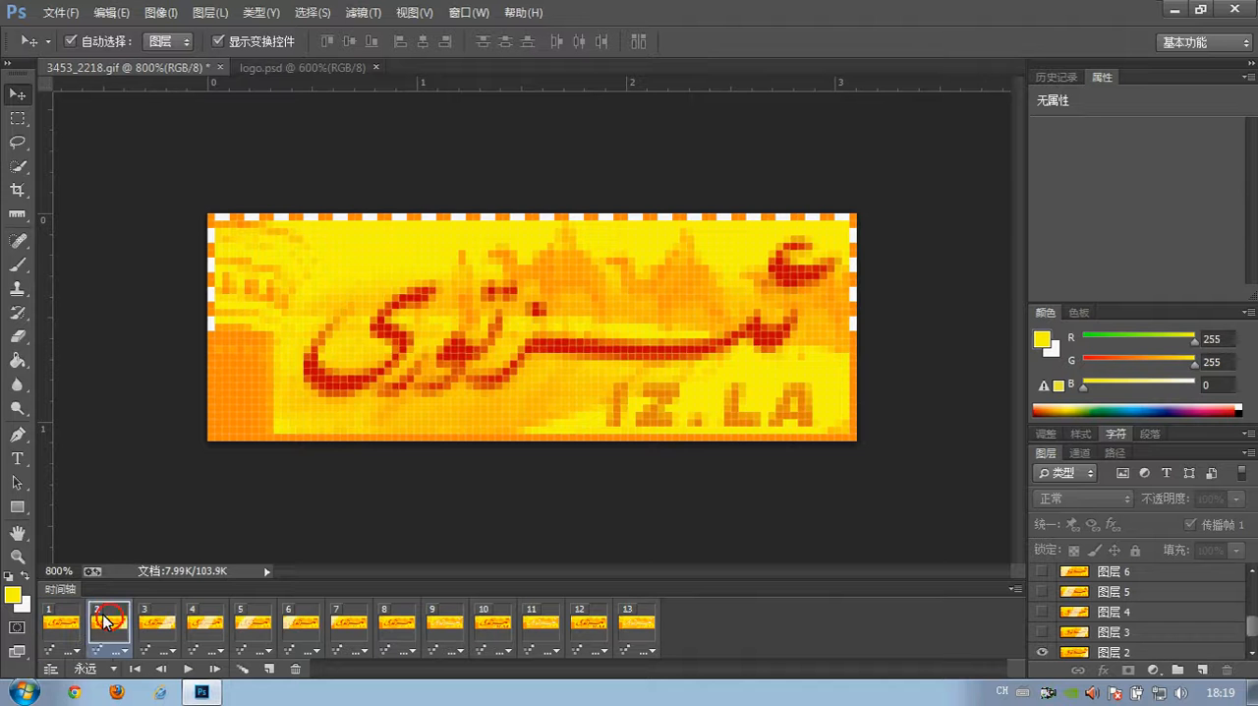
click(151, 620)
click(197, 620)
click(236, 621)
click(47, 627)
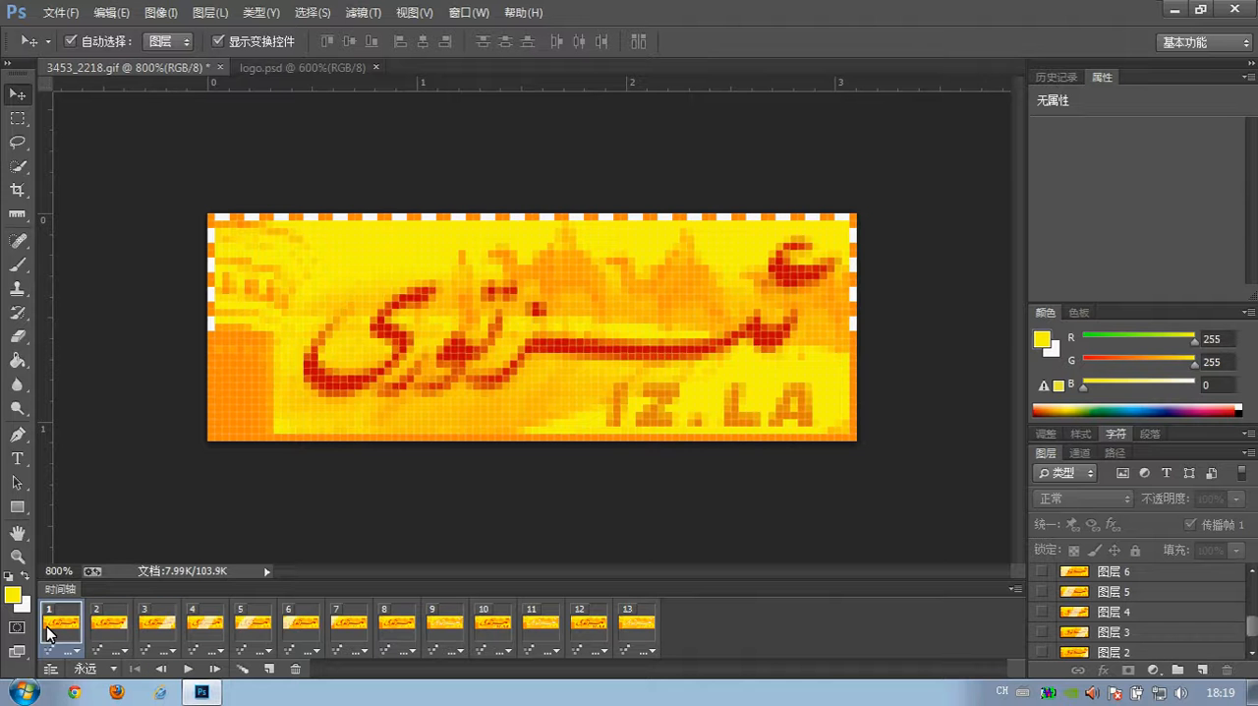
- Select the entire banner canvas on frame 1 with a rectangular marquee
click(18, 556)
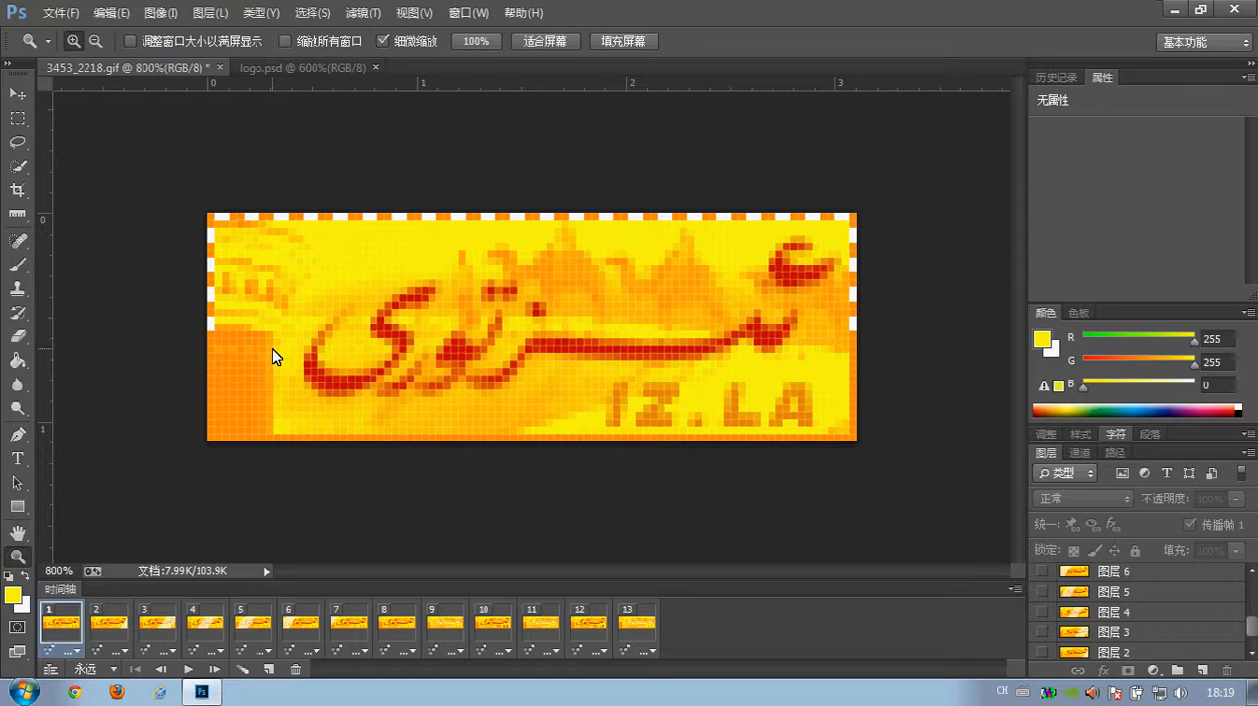
click(17, 116)
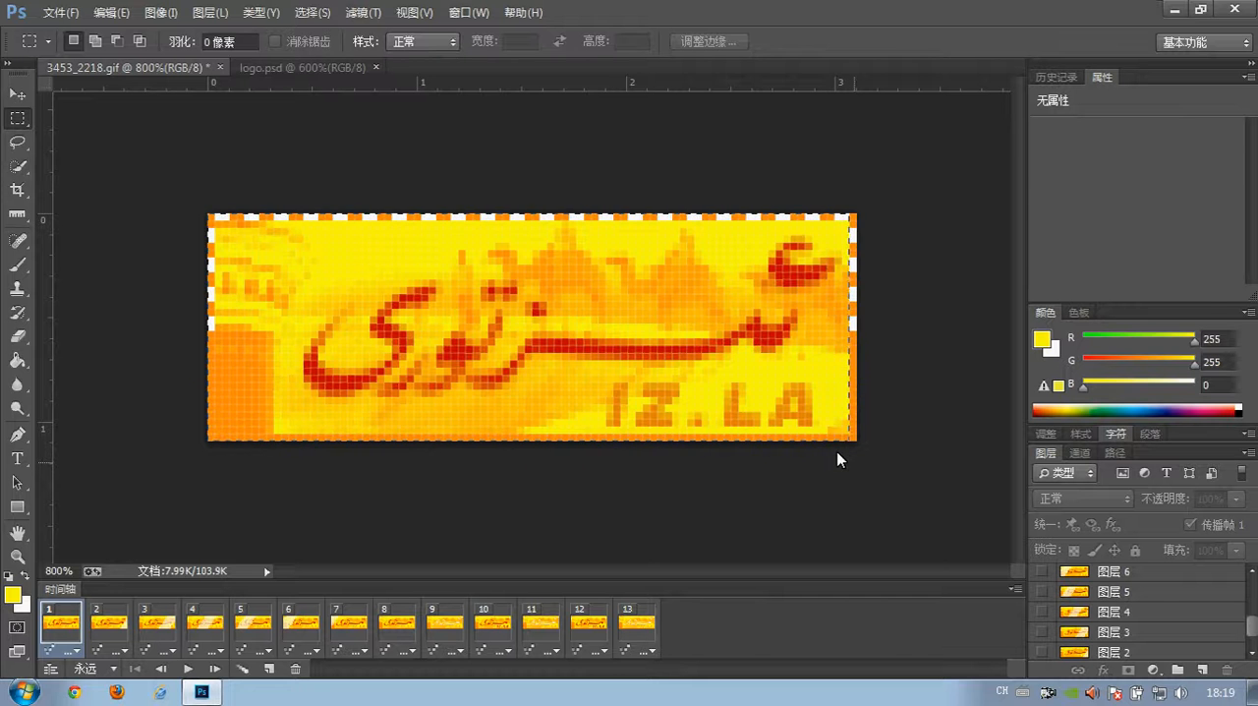
click(15, 95)
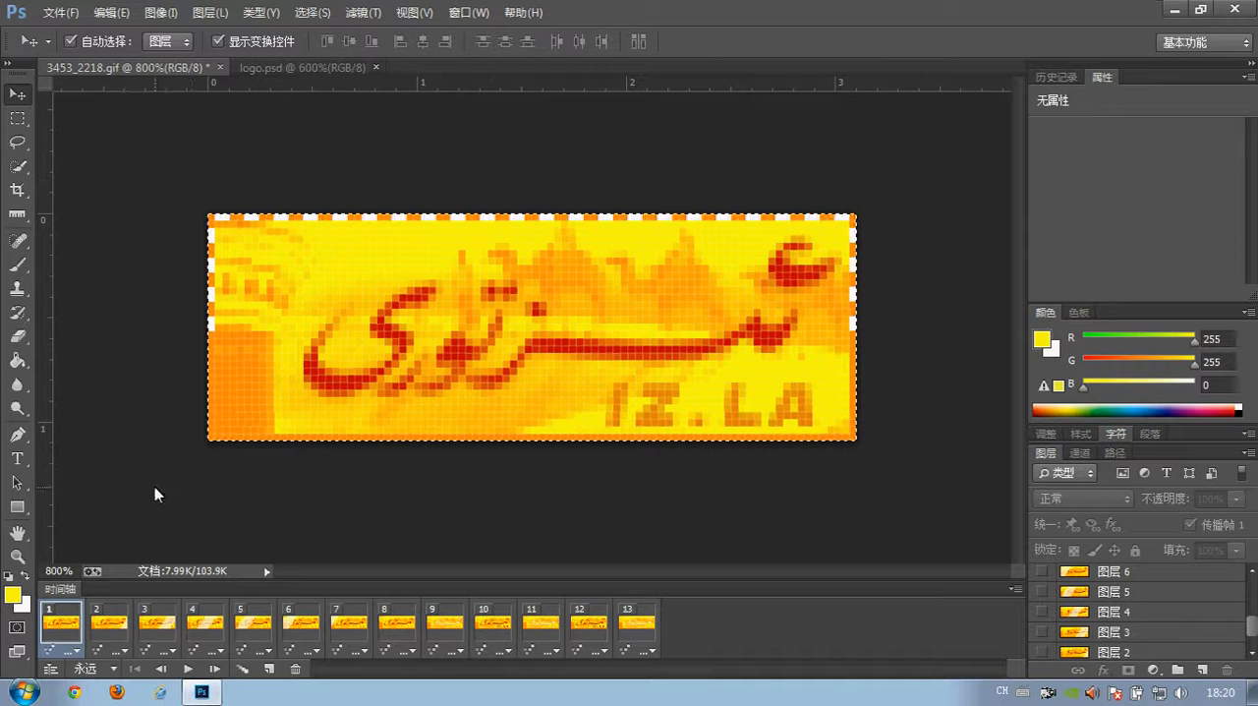
- Go through frames 2 to 7 repeatedly to examine how the light streak moves across the banner
click(110, 625)
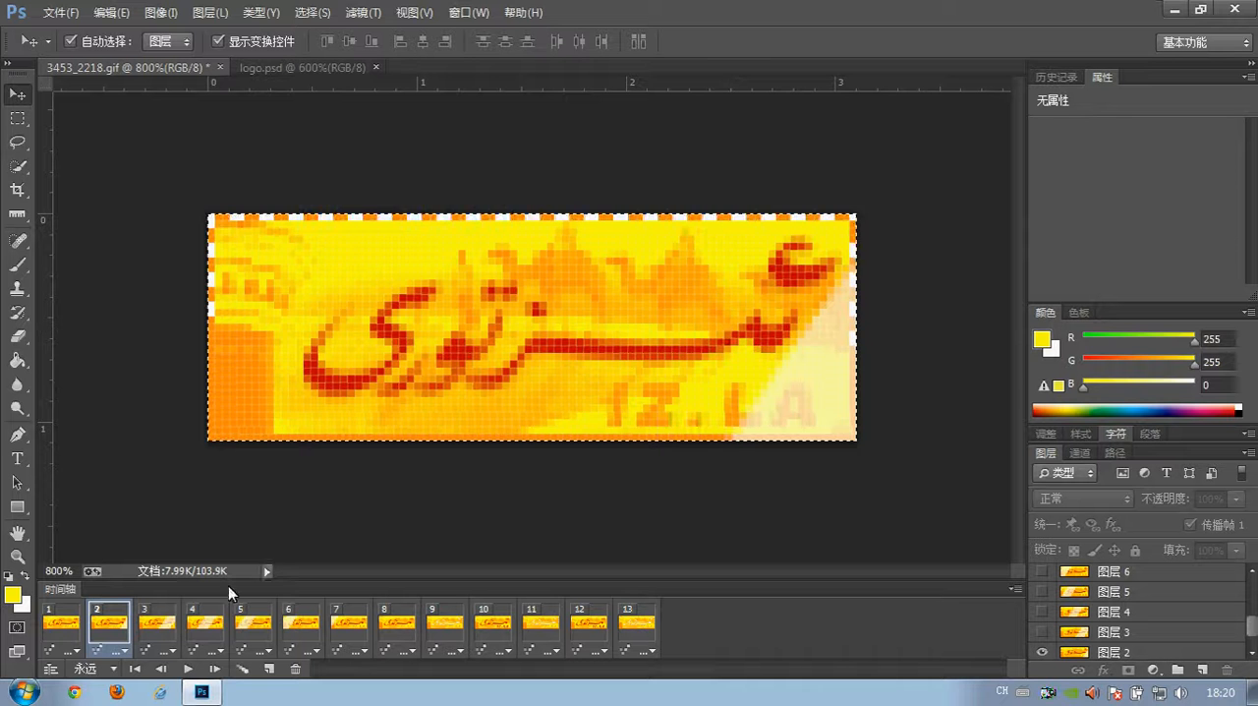
click(157, 623)
click(337, 623)
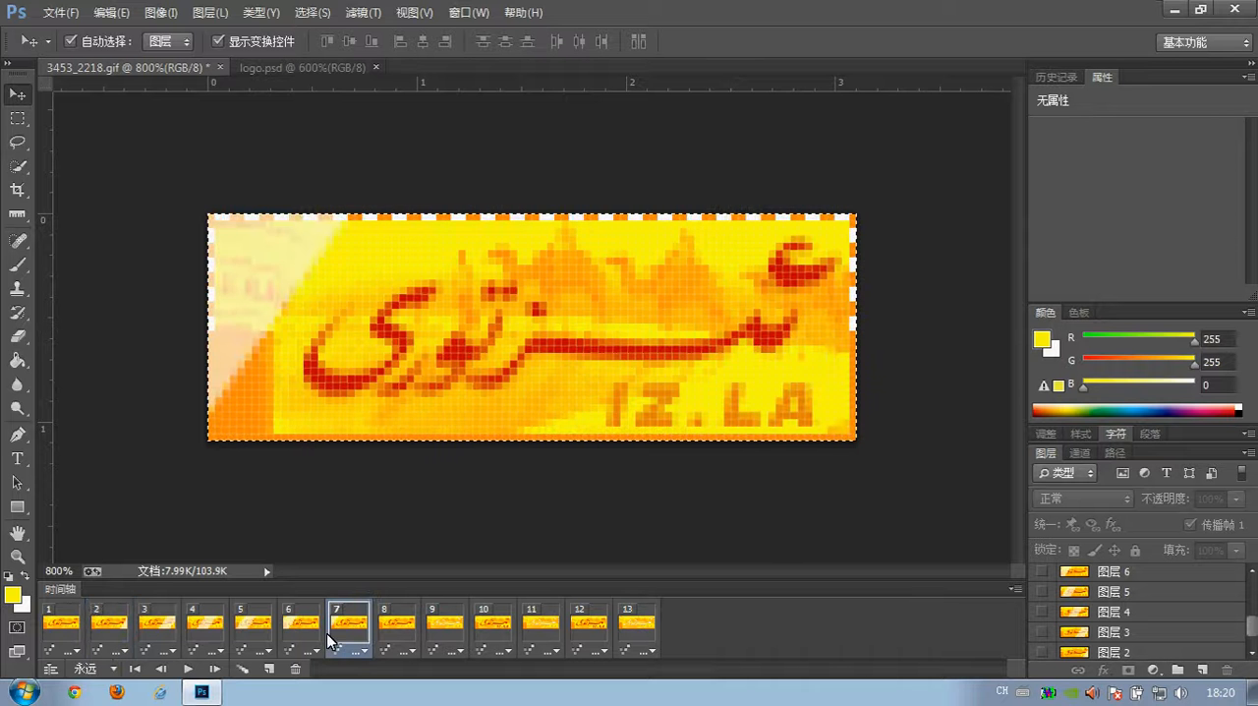
click(295, 625)
click(250, 625)
click(204, 625)
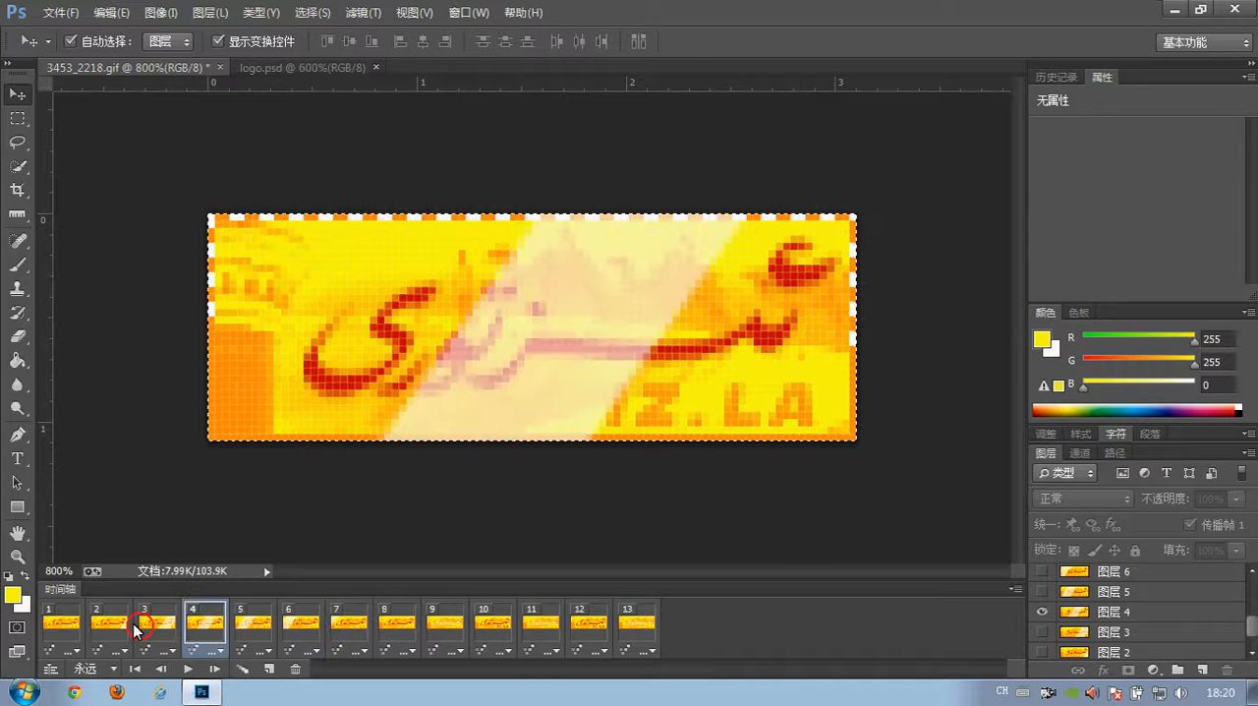
click(98, 627)
click(156, 626)
click(202, 625)
click(241, 626)
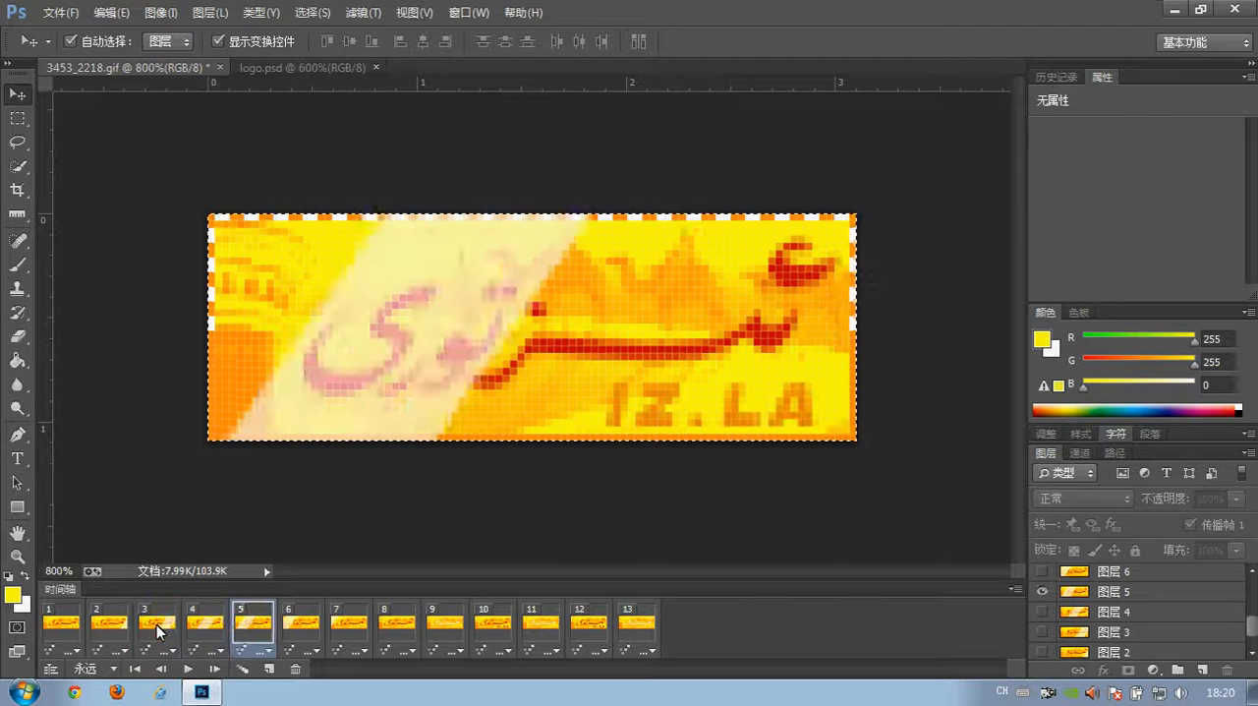
click(159, 626)
click(207, 625)
click(251, 625)
click(297, 625)
click(344, 625)
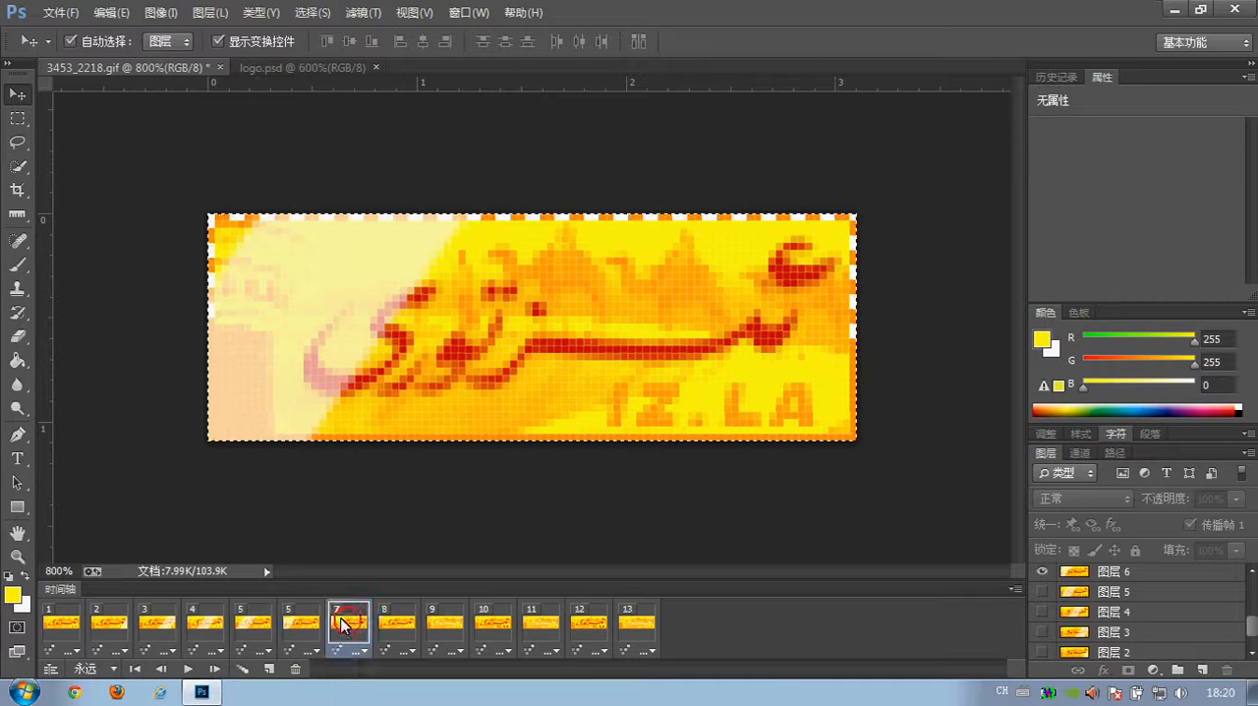
click(298, 626)
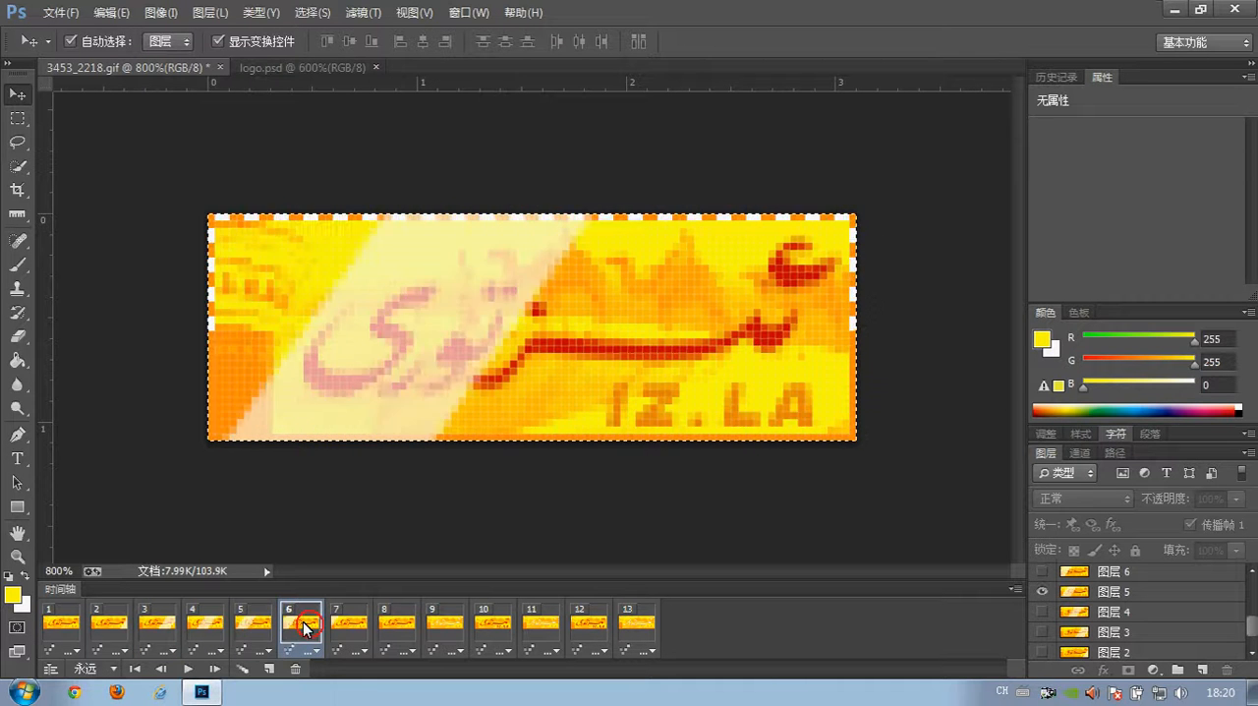
click(127, 626)
click(343, 627)
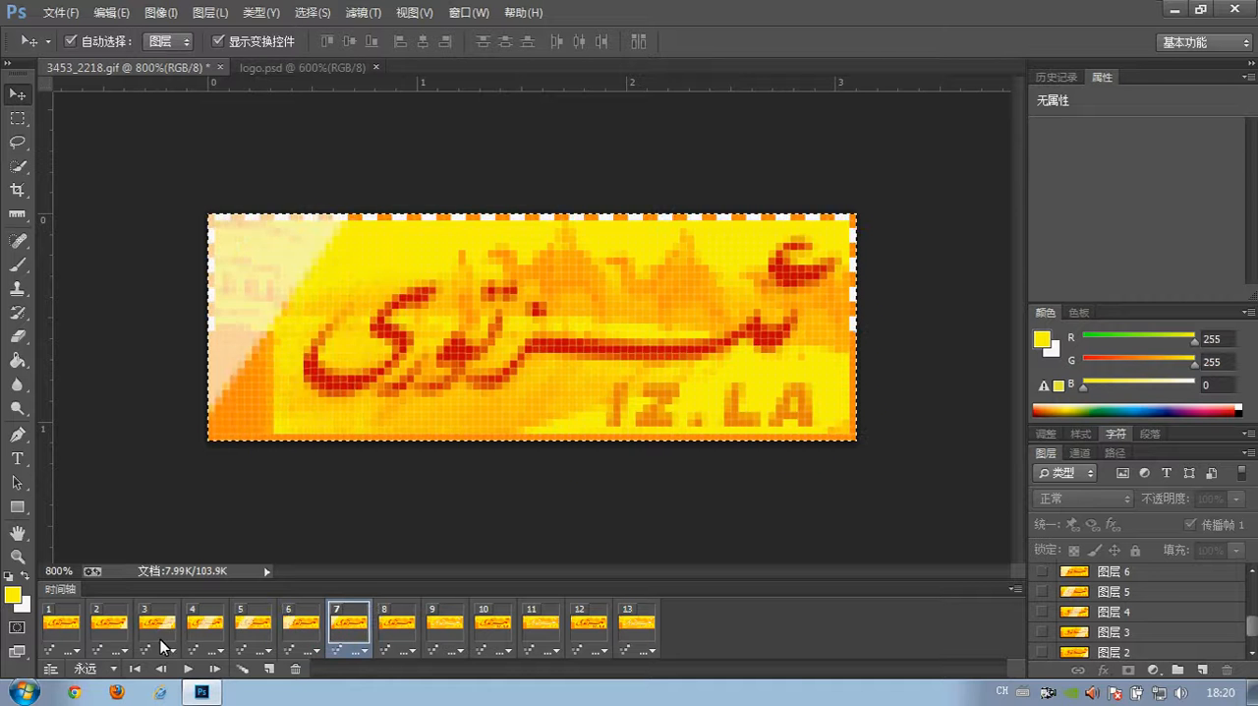
click(110, 631)
click(159, 627)
click(210, 627)
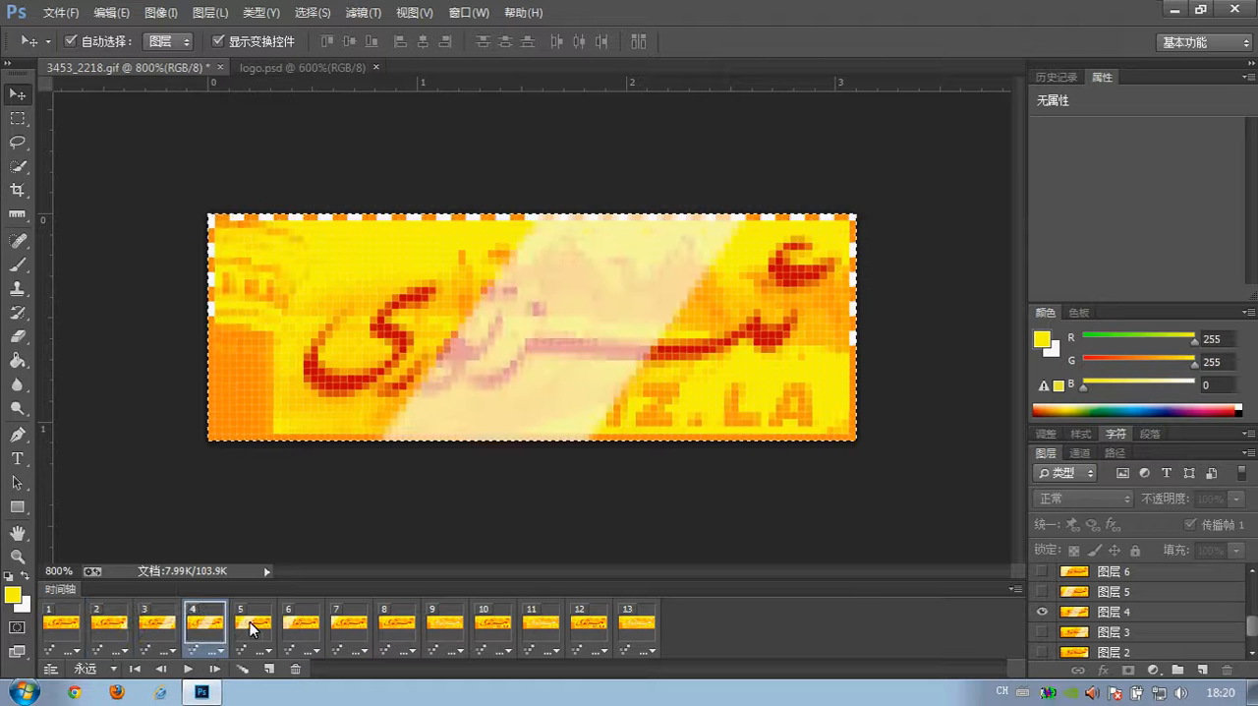
click(258, 627)
click(300, 627)
click(339, 629)
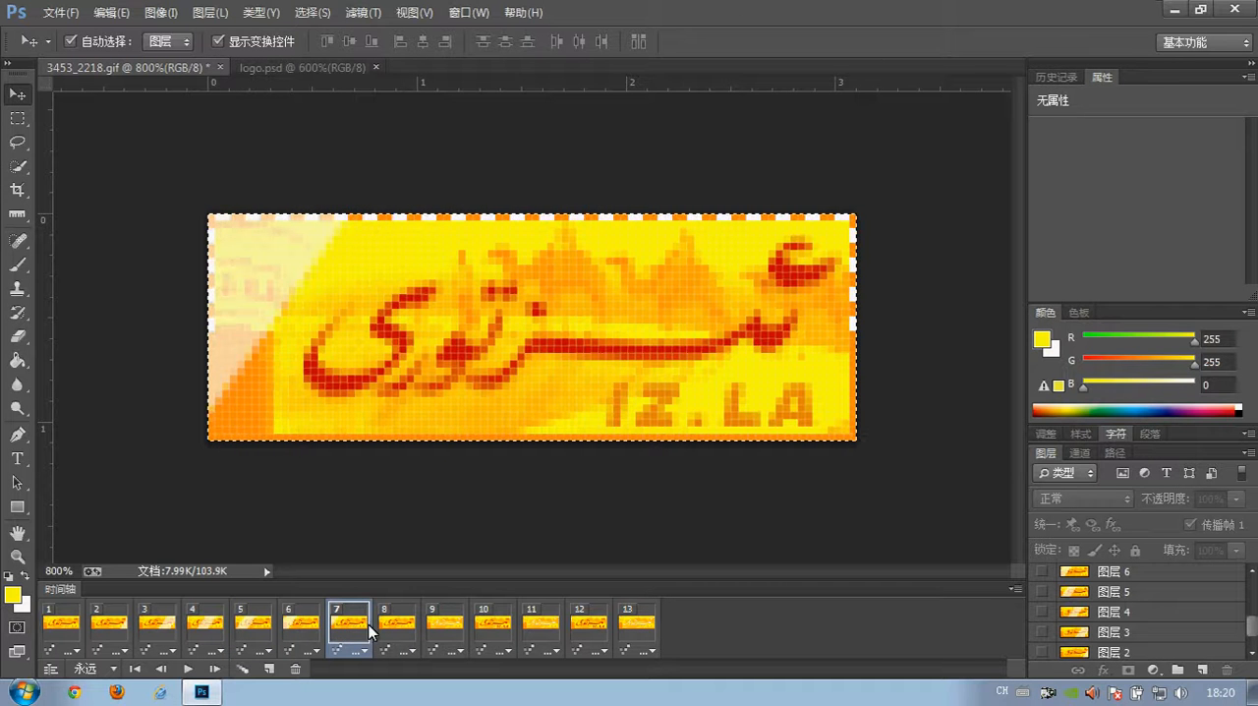
- Compare frames 8 and 9 repeatedly and go through frames 10 to 13 to examine how the lettering's colour changes
click(402, 627)
click(447, 629)
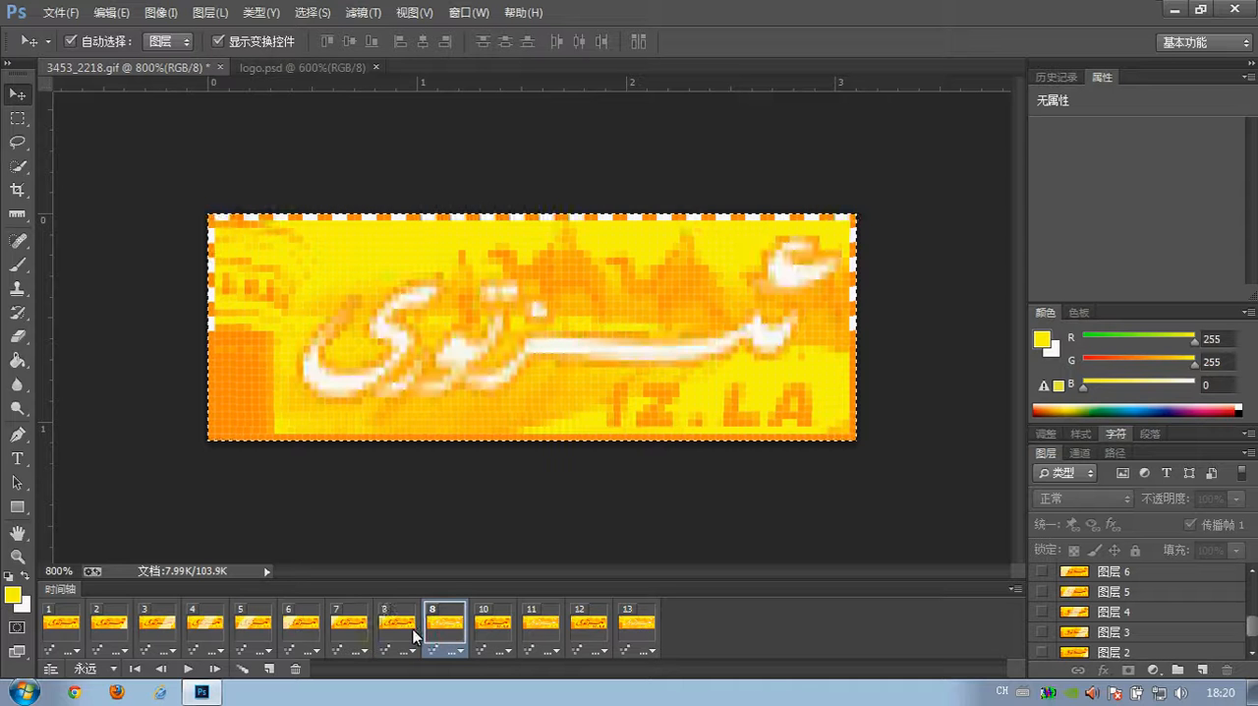
click(403, 629)
click(447, 629)
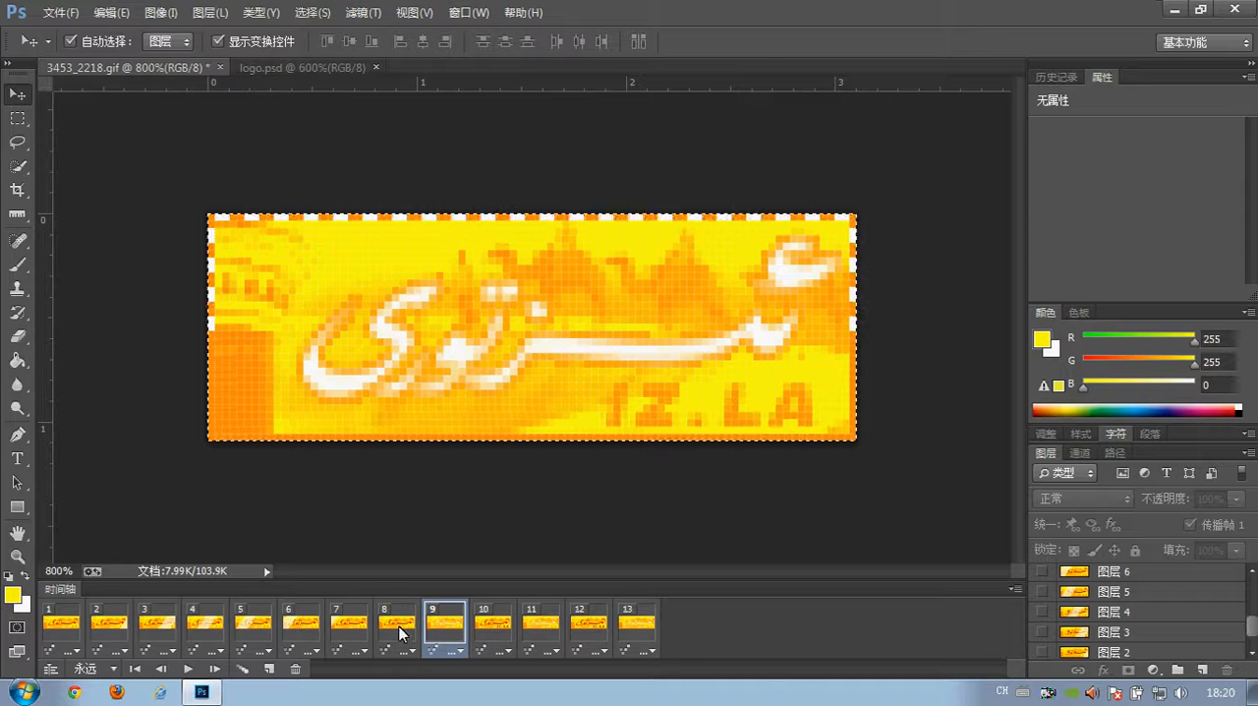
click(403, 632)
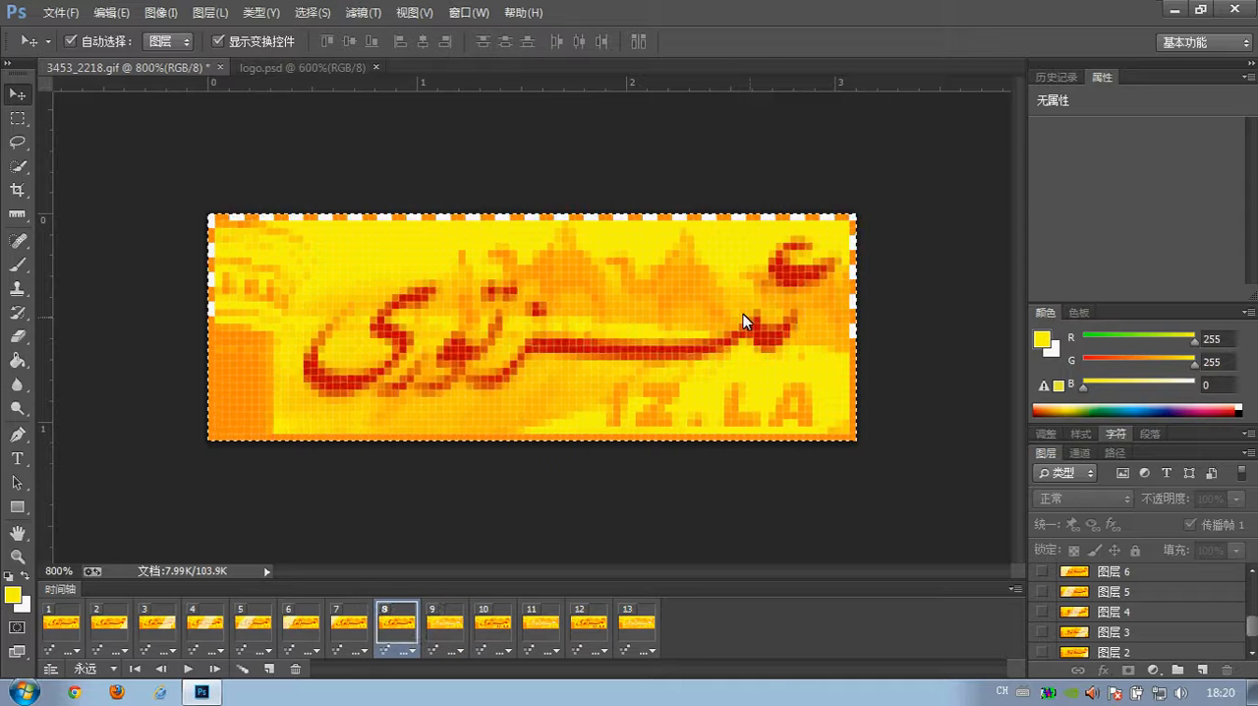
click(457, 627)
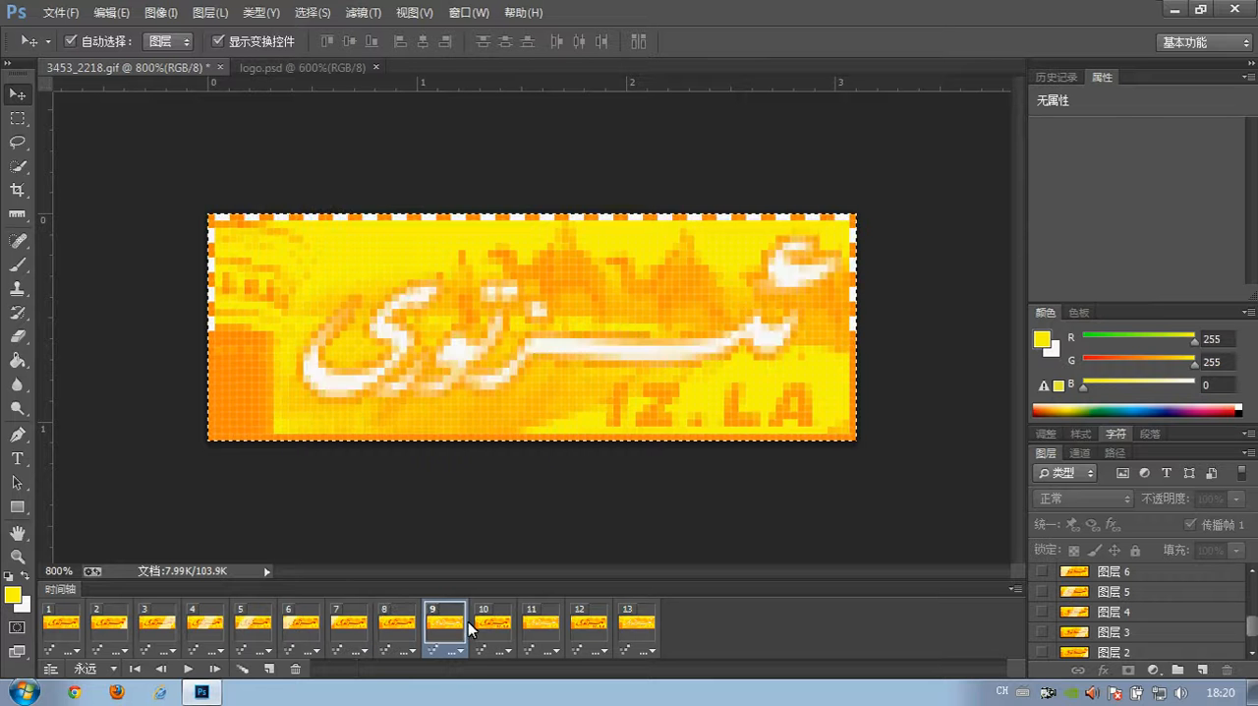
click(496, 625)
click(538, 627)
click(588, 627)
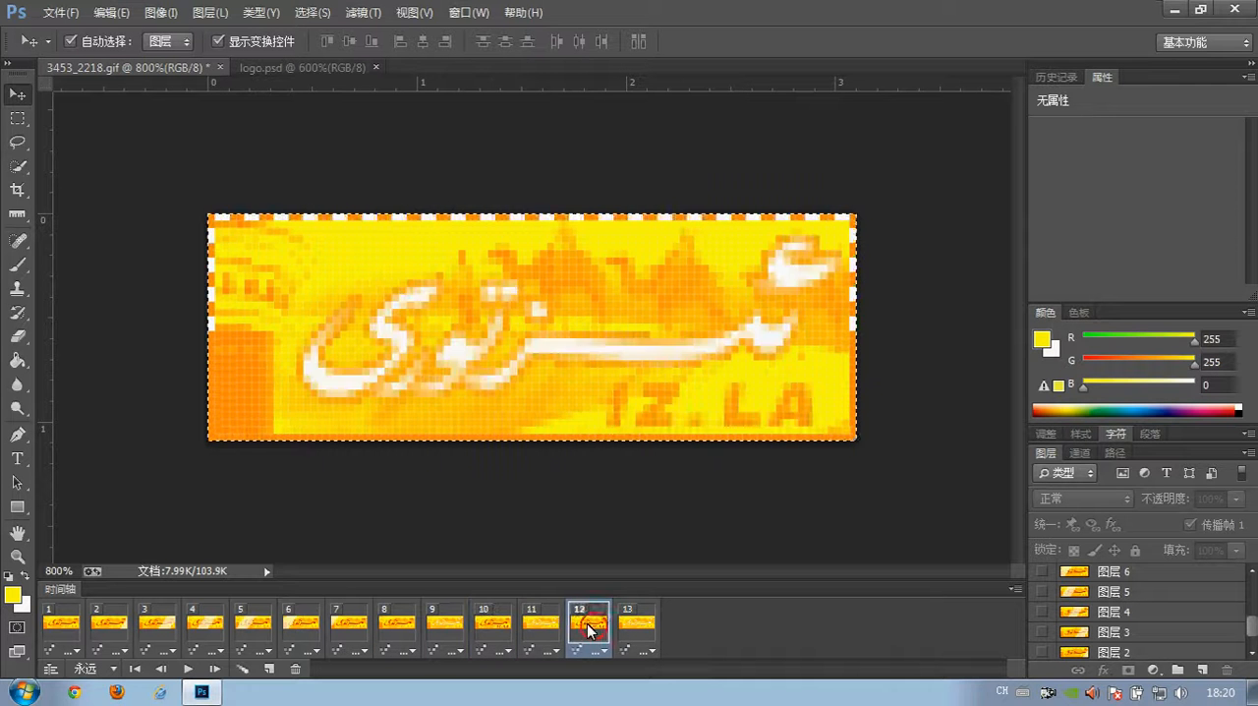
click(635, 627)
- Switch repeatedly between frames 1, 2 and 3 to examine the dashed border's pixel pattern up close at the banner's upper-left corner
click(54, 629)
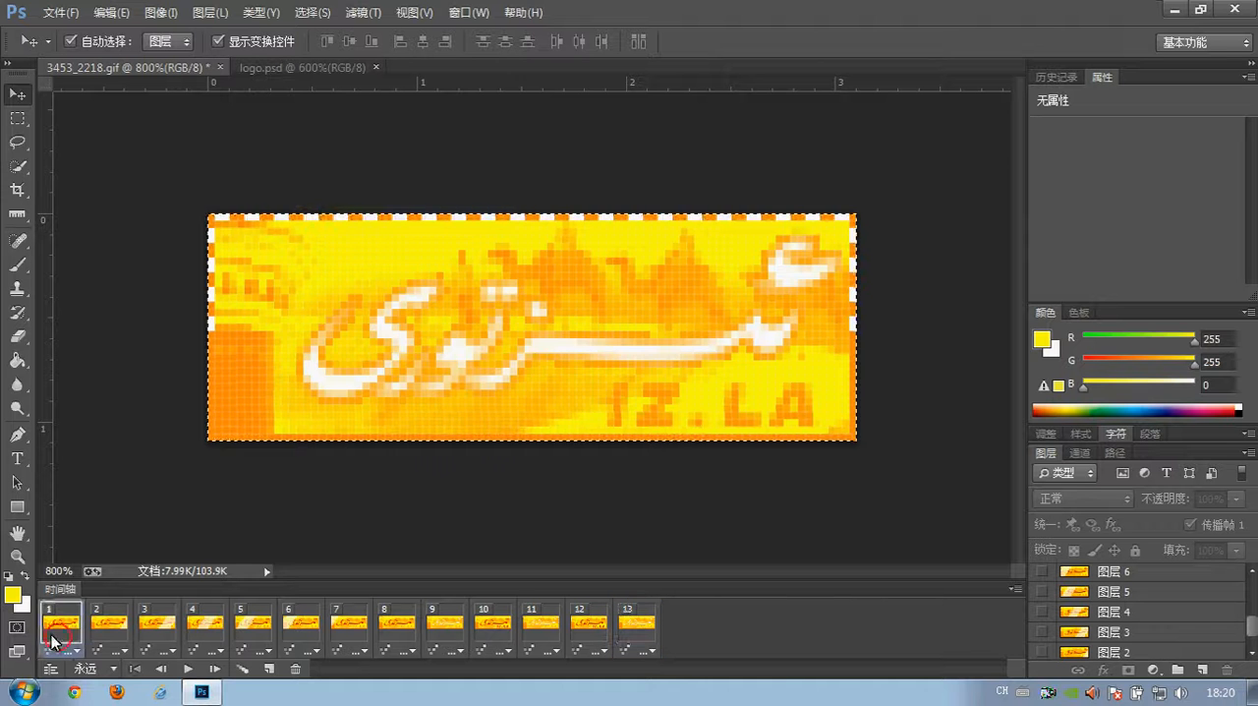
click(118, 627)
click(64, 626)
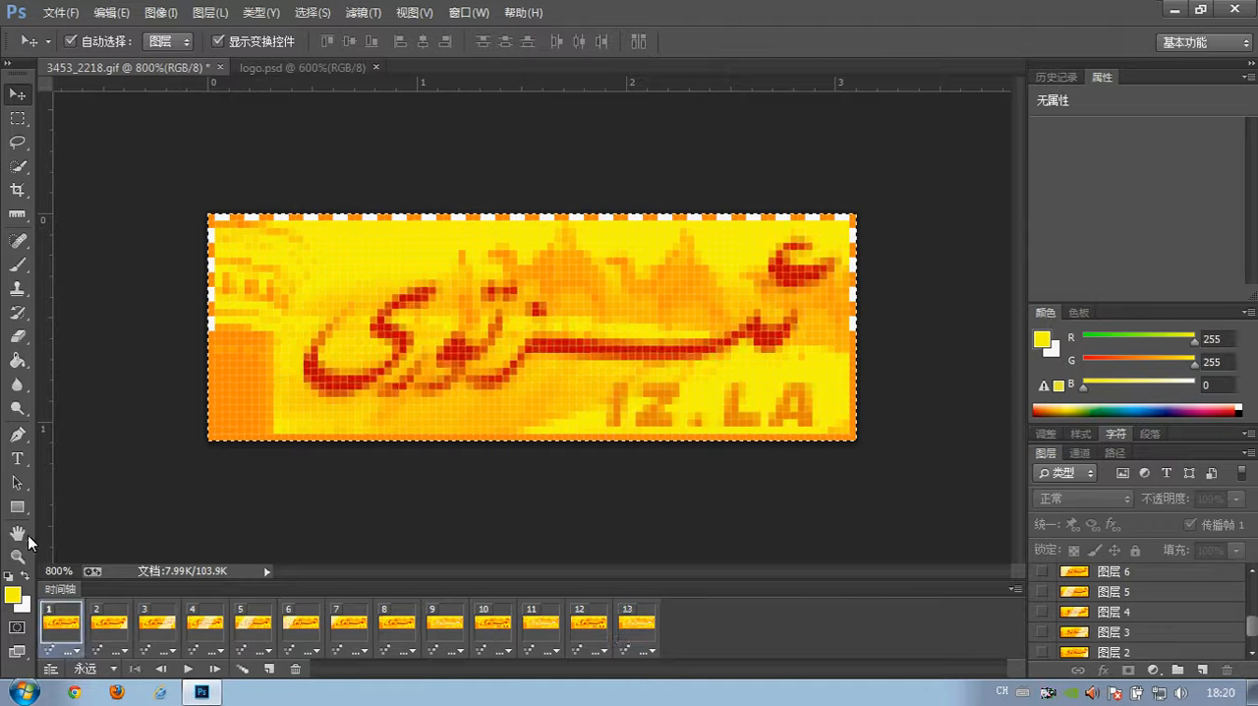
click(18, 556)
click(204, 266)
click(194, 291)
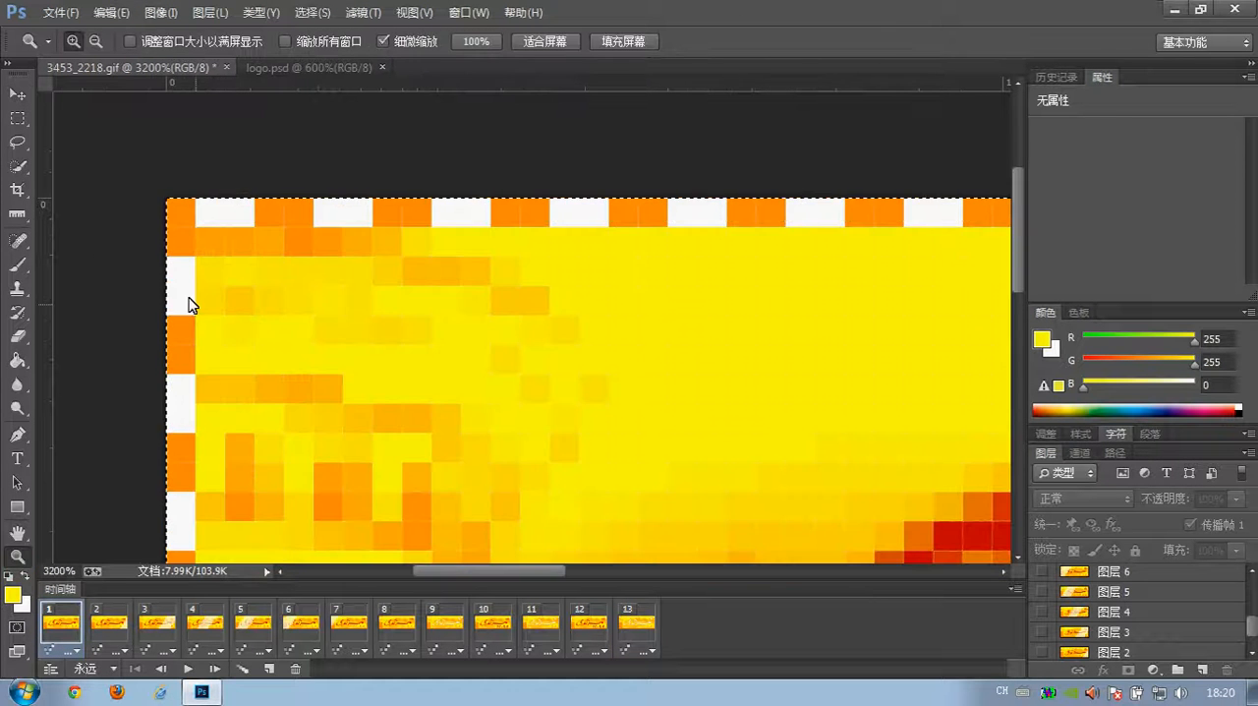
click(100, 621)
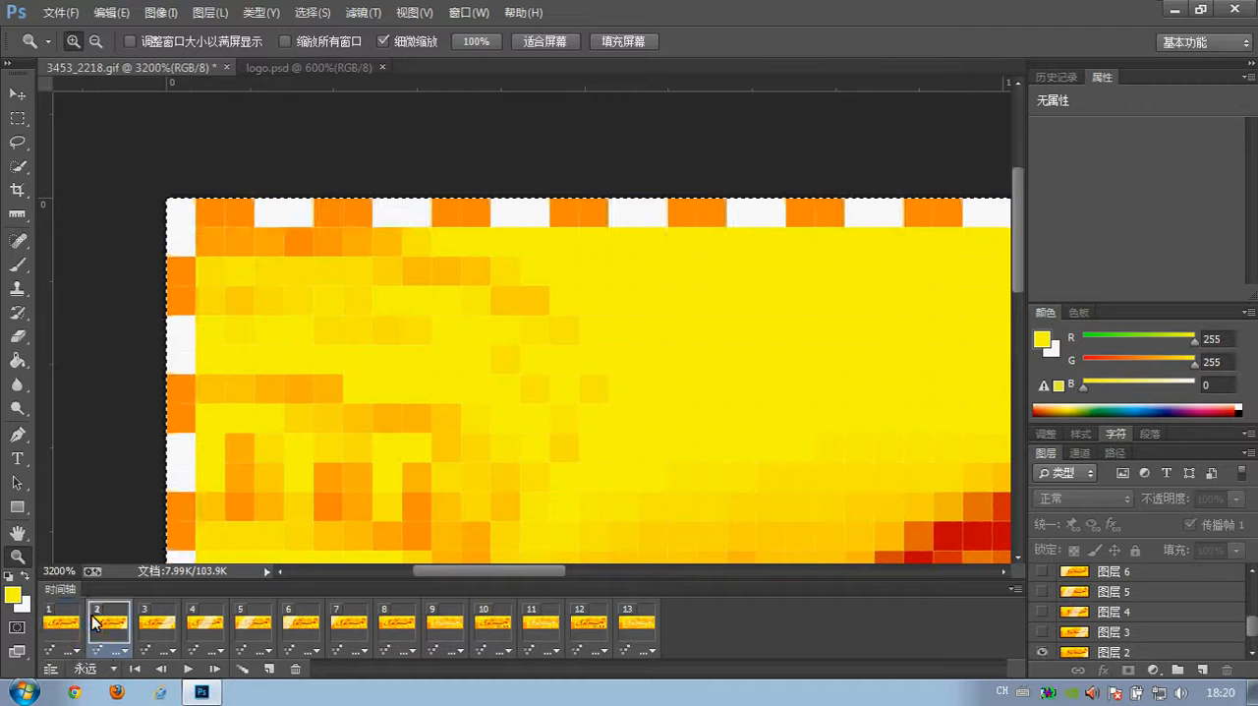
click(62, 623)
click(103, 624)
click(65, 625)
click(103, 621)
click(169, 622)
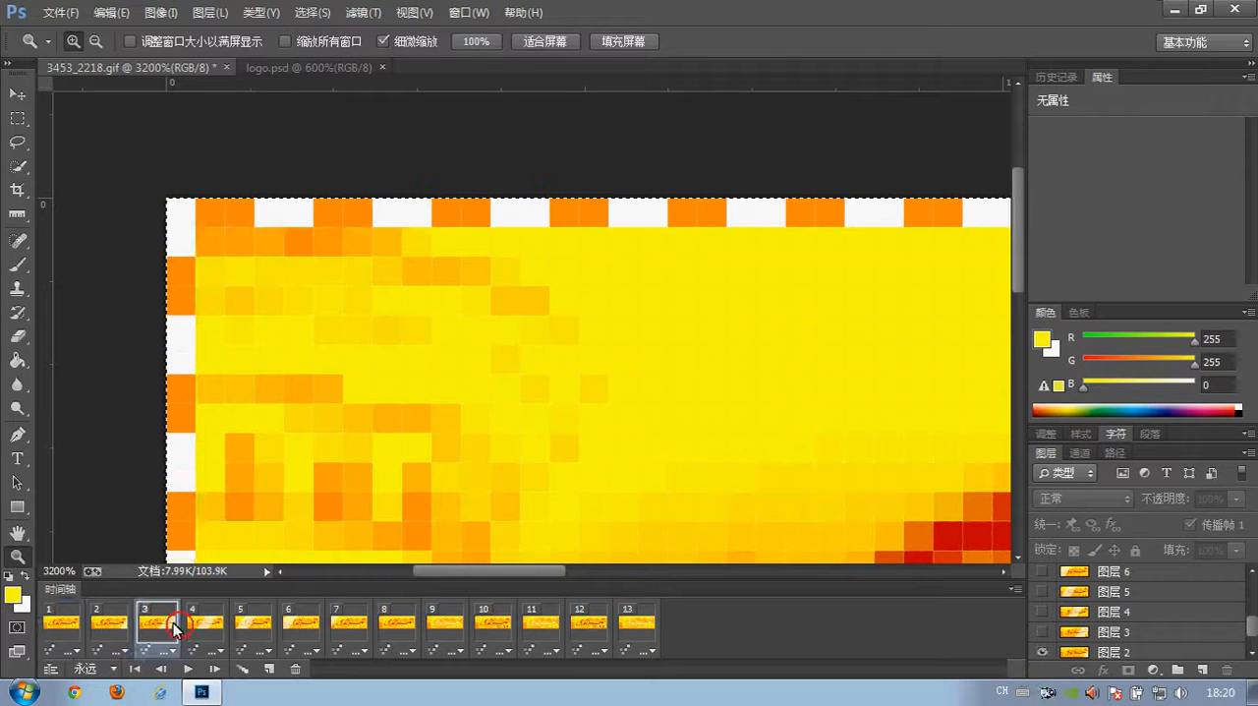
click(108, 622)
click(67, 622)
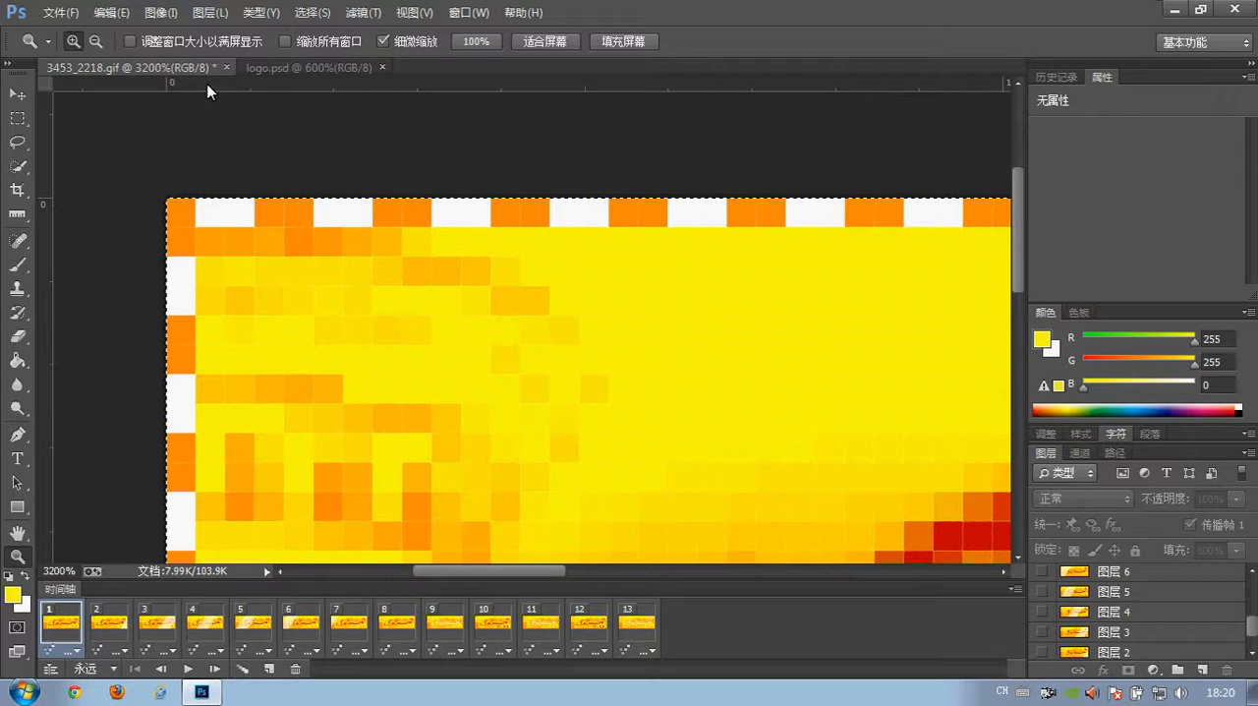
- Place a horizontal guide through the first white dash of the banner's left border and compare the border against it on frames 2 to 4
drag(207, 90, 200, 286)
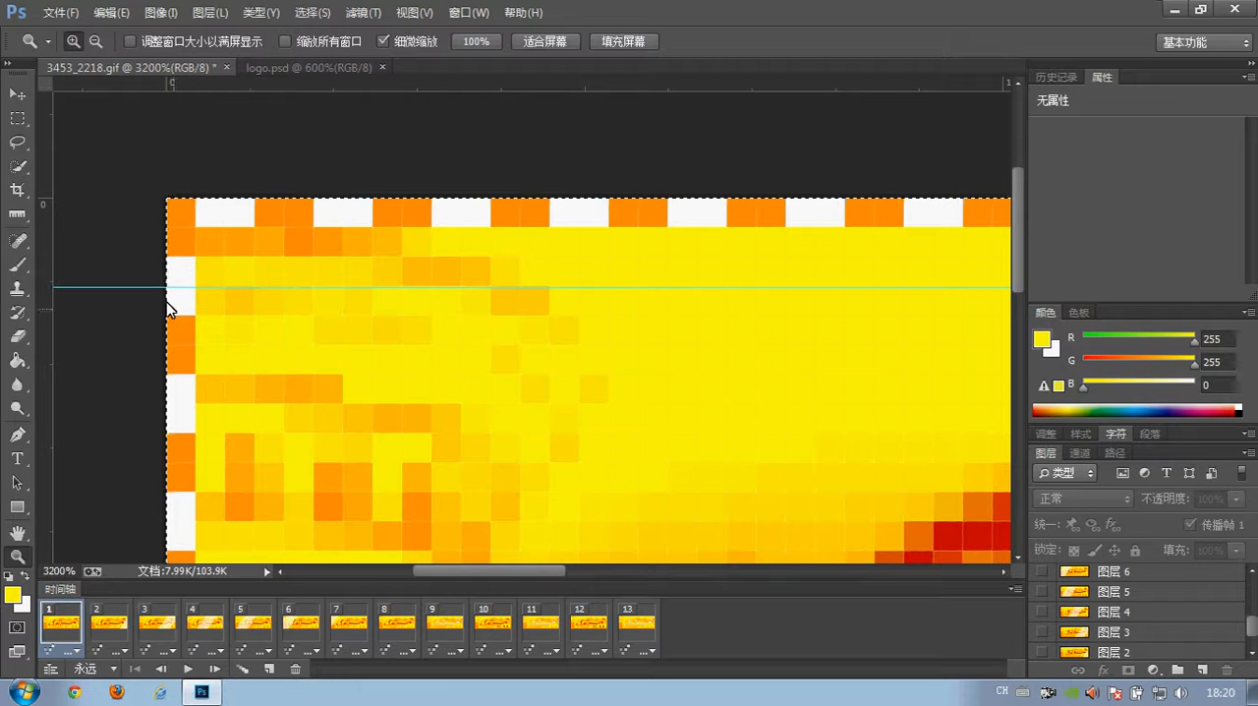
click(109, 618)
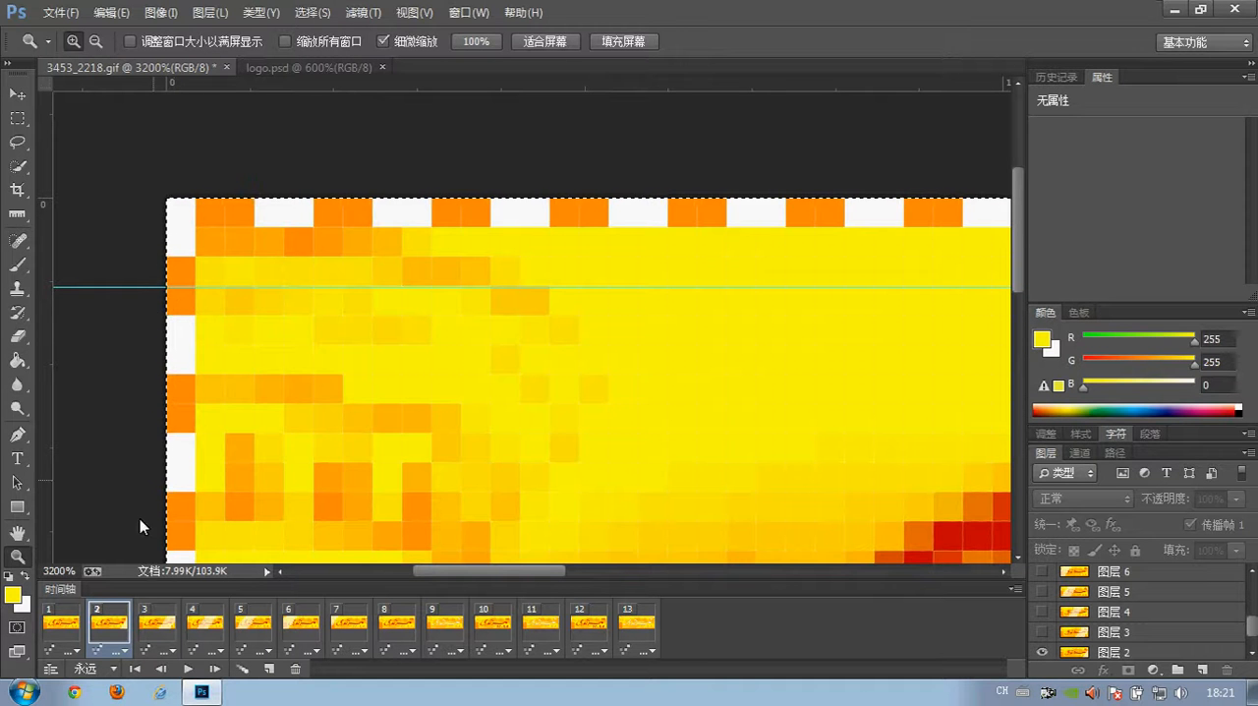
click(144, 617)
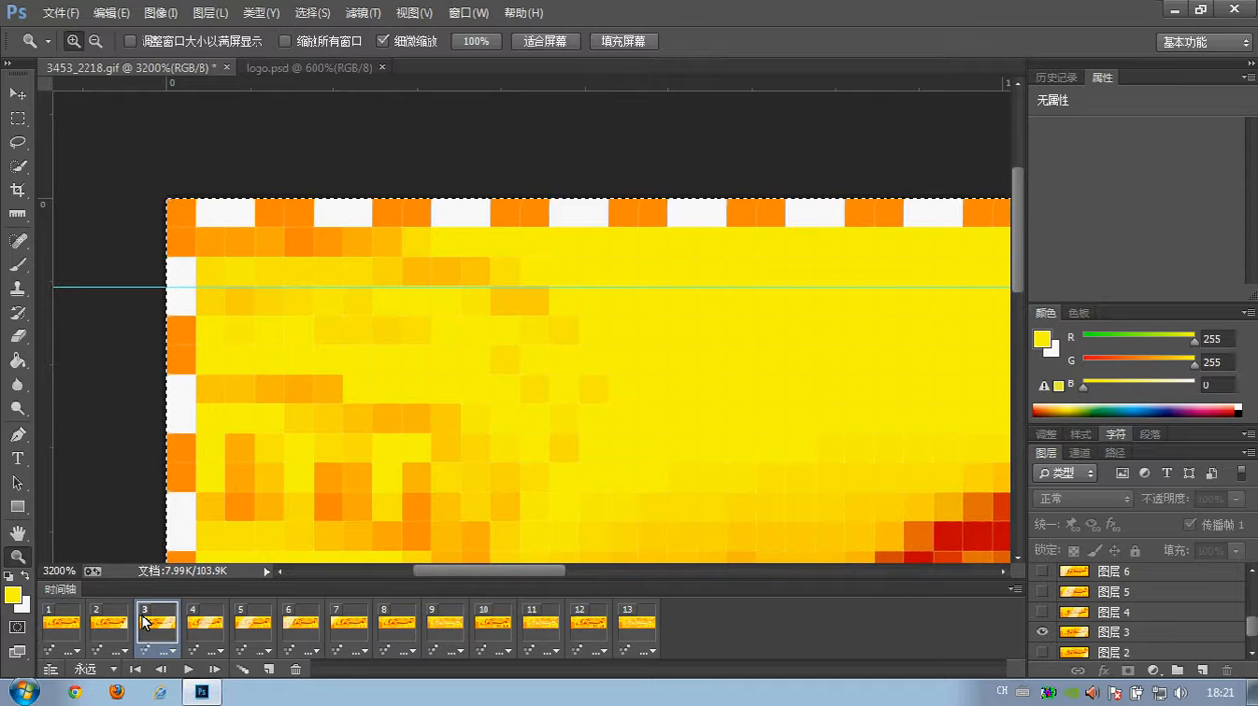
click(204, 621)
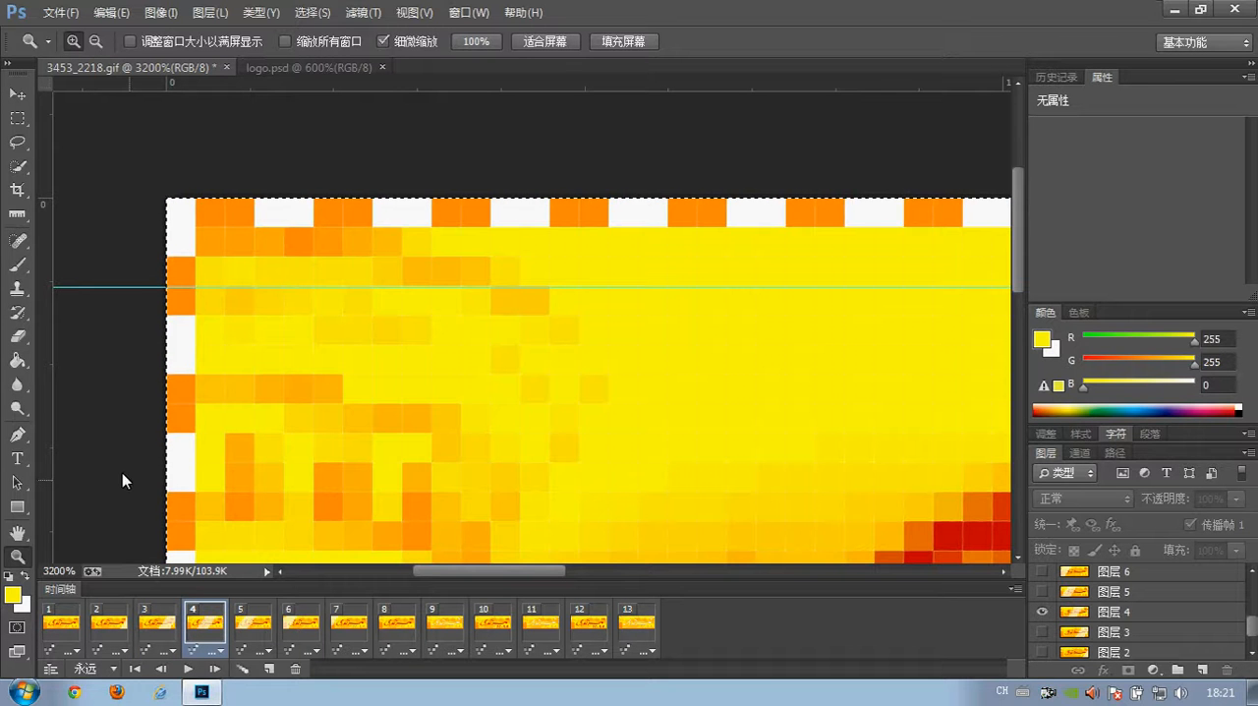
- View the whole banner on frame 1, then go from frame 7 back to 3 and on to 4 to examine the light streak
alt+click(149, 396)
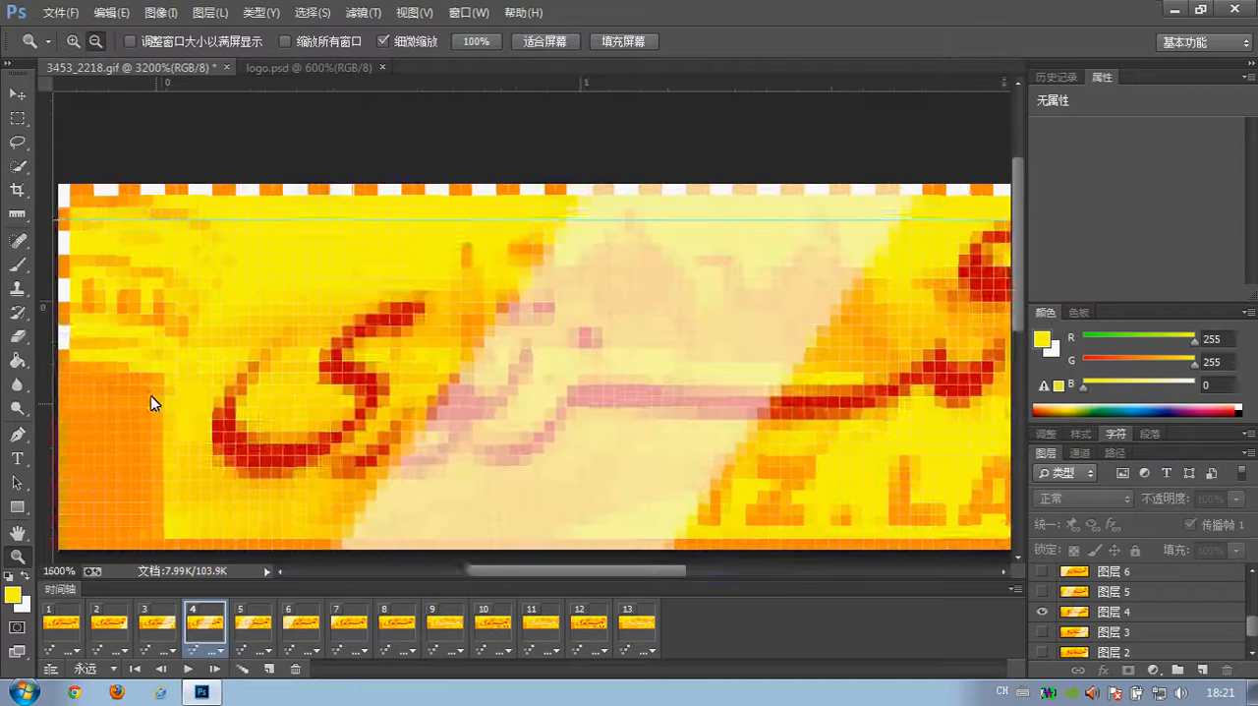
alt+click(150, 395)
alt+click(151, 368)
click(61, 621)
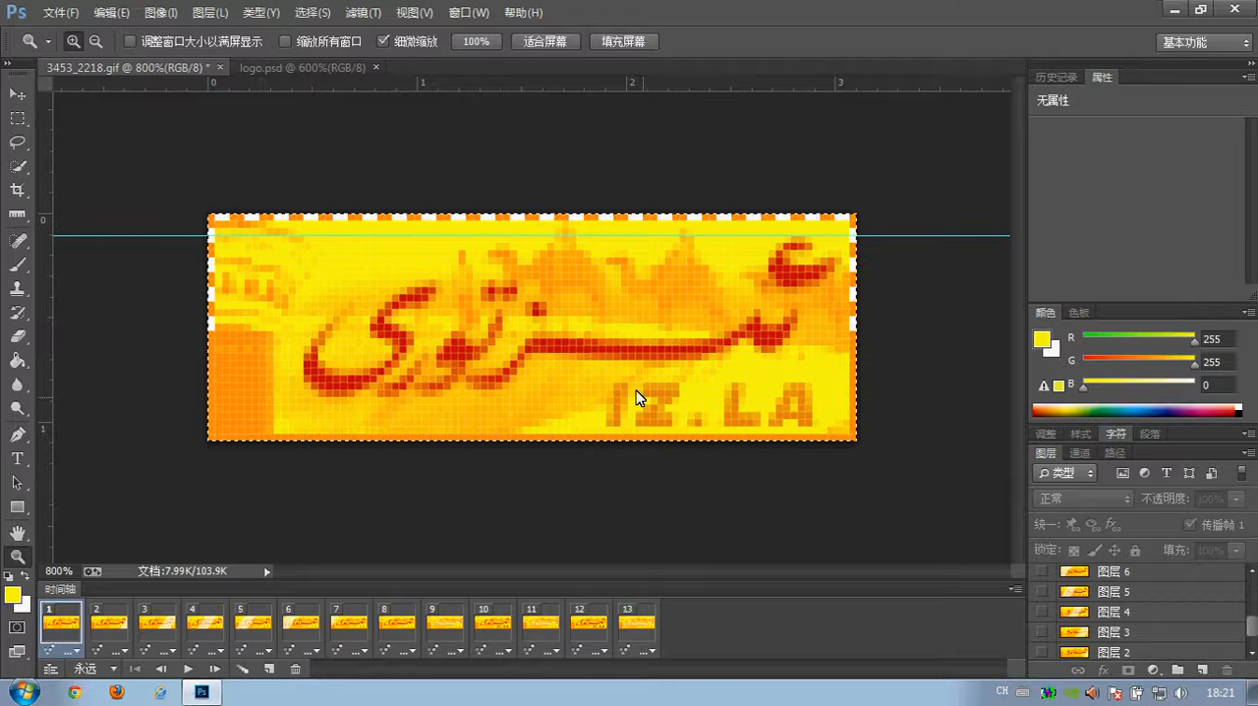
click(349, 625)
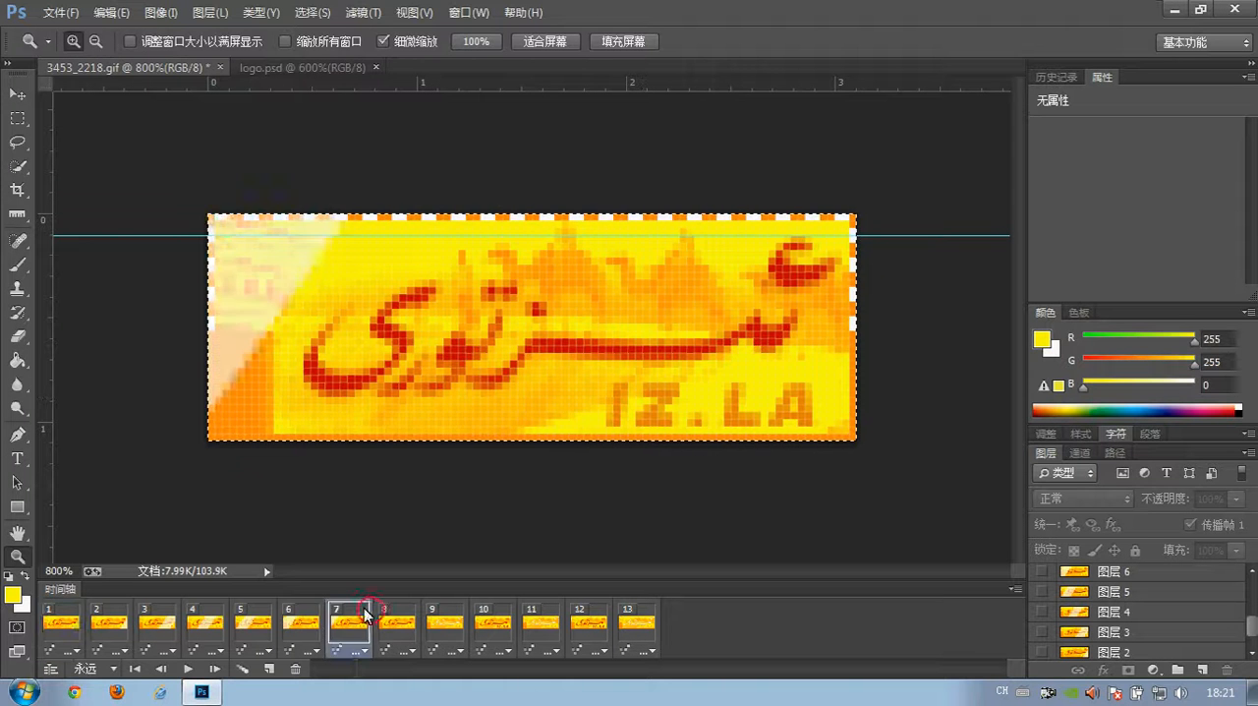
click(291, 629)
click(247, 626)
click(200, 624)
click(145, 623)
click(206, 624)
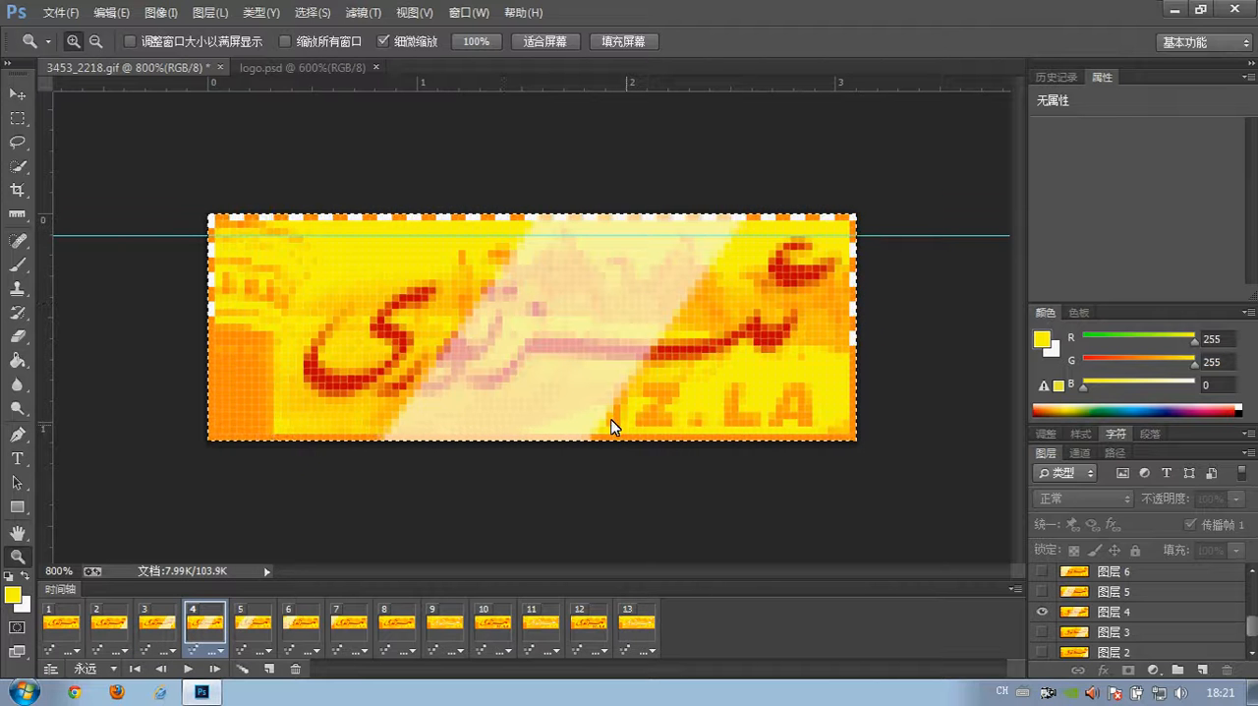
- Try to move the light streak on frame 4 with the Move tool
click(17, 96)
click(575, 364)
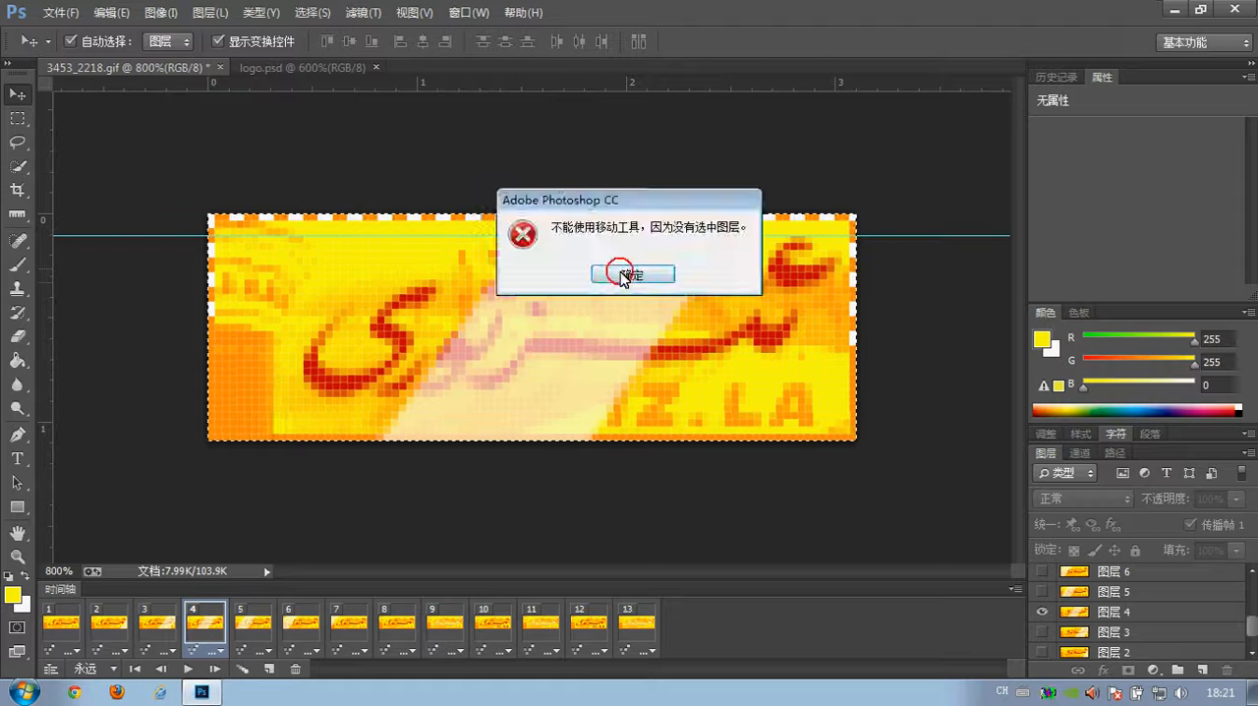